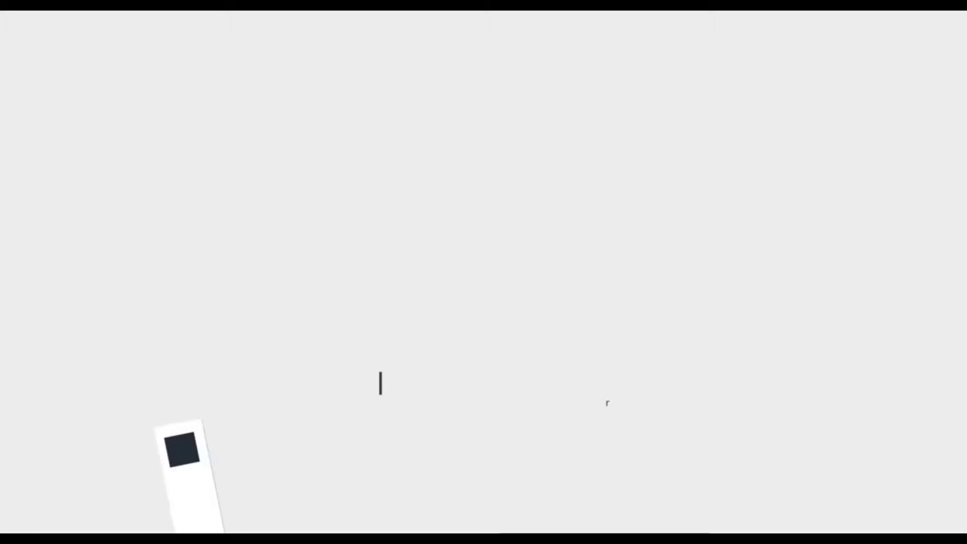
Open the round profile photo and add the person's name and the 'Graphic Web Designer, Video Editor and Photographer' line
click(119, 26)
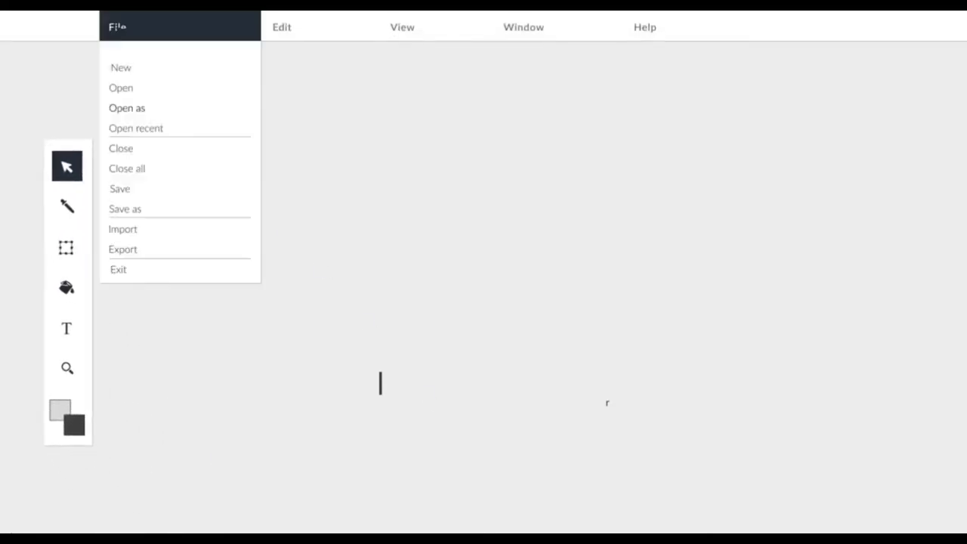
click(121, 89)
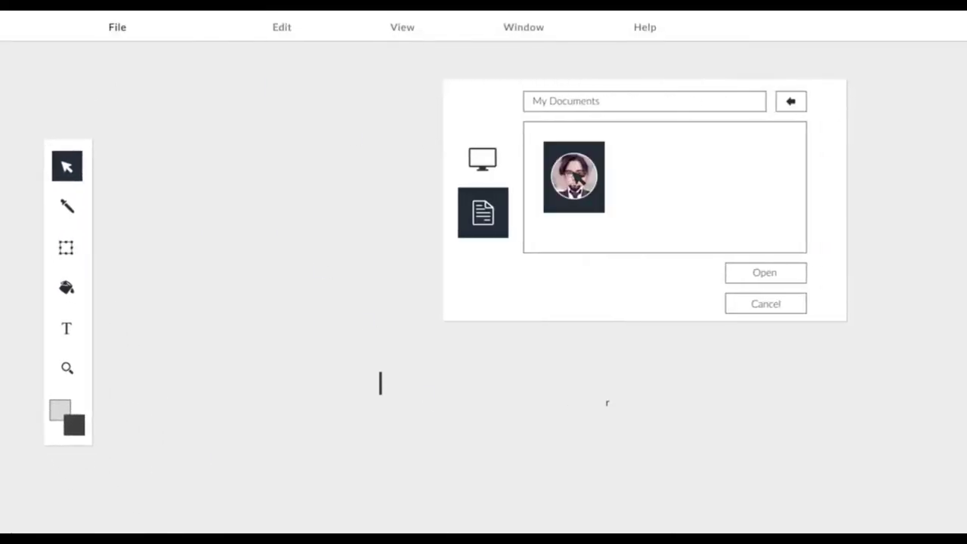
click(770, 275)
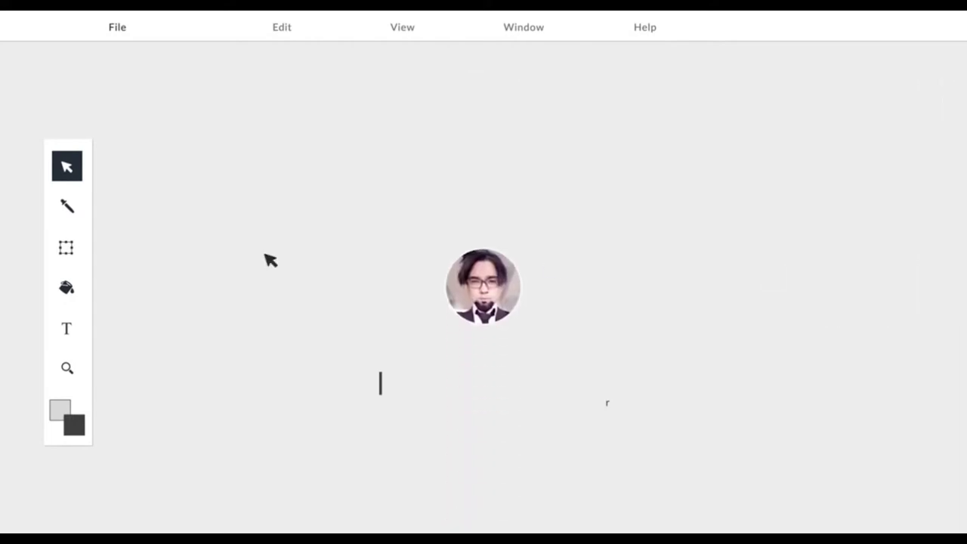
click(66, 247)
drag(564, 212, 603, 183)
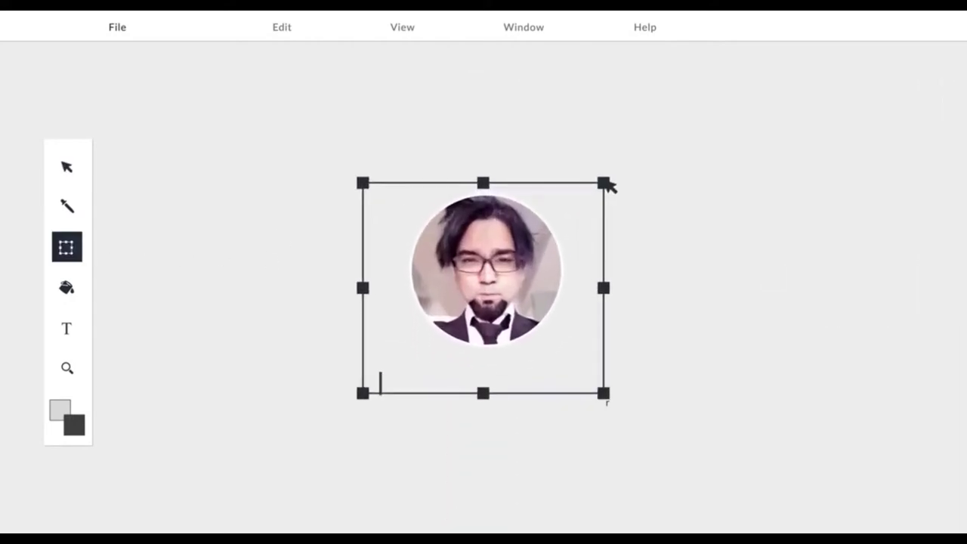
text(tSHAHRUKH ZAHOOR)
key(Return)
text(Graphic Web Designer, Vi)
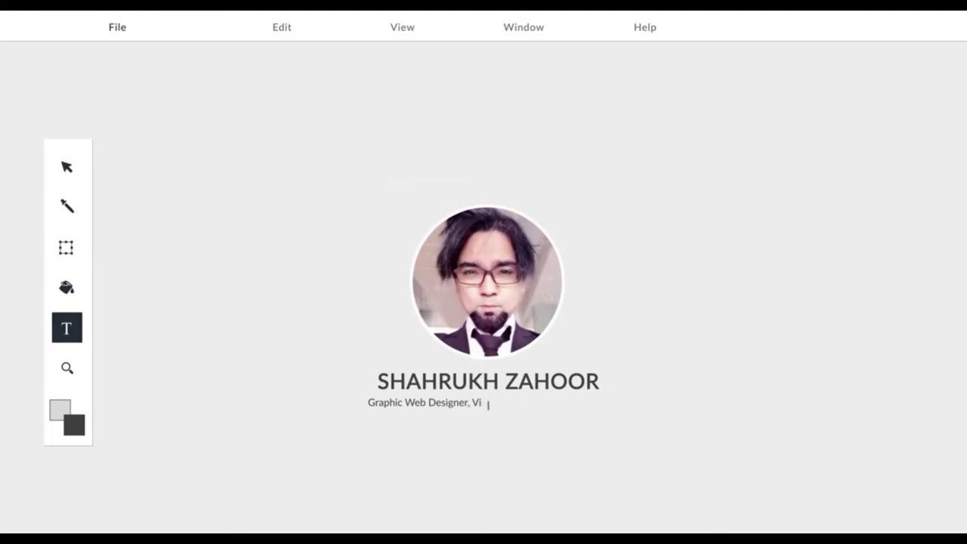
text(deo Editor and Photographer)
Fill the card background dark grey, then start a new blank square document
click(66, 287)
click(210, 228)
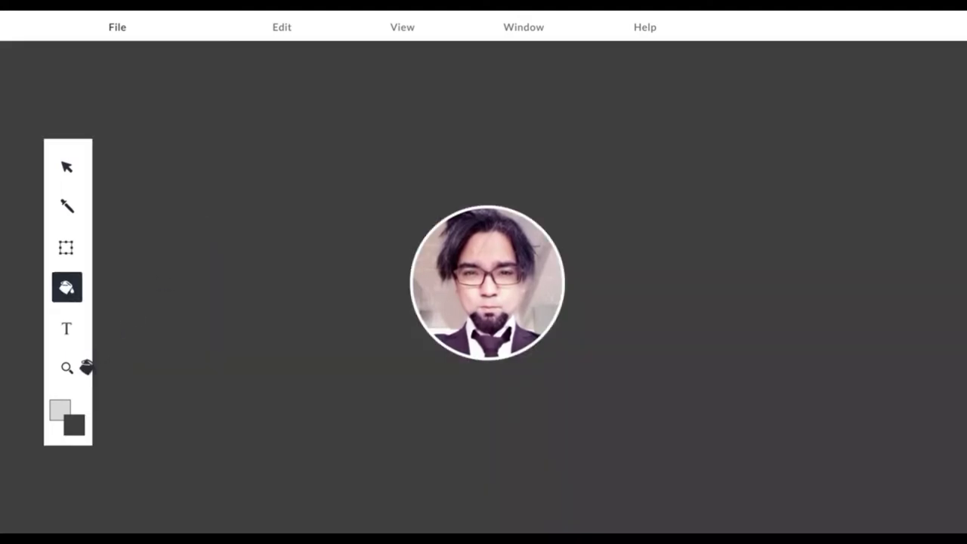
click(472, 389)
click(66, 166)
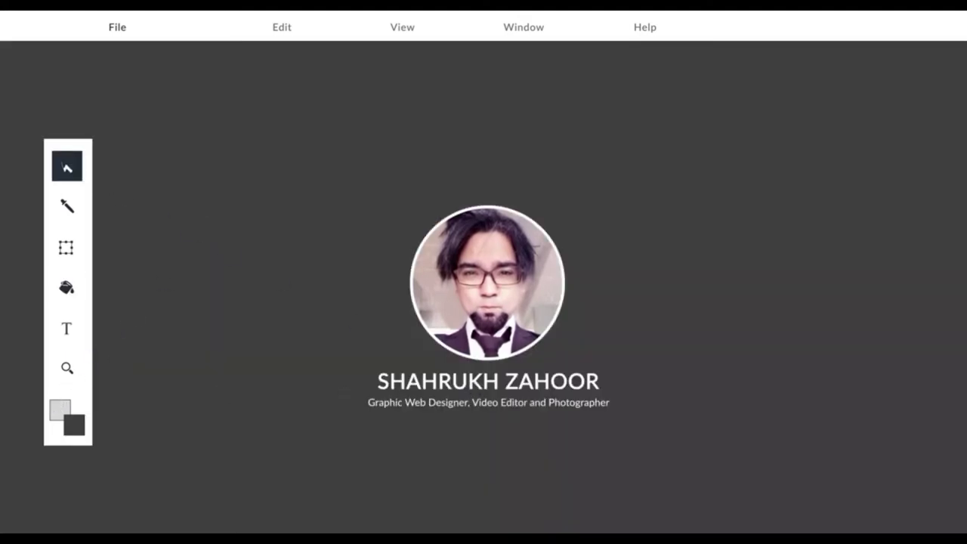
click(117, 26)
click(151, 188)
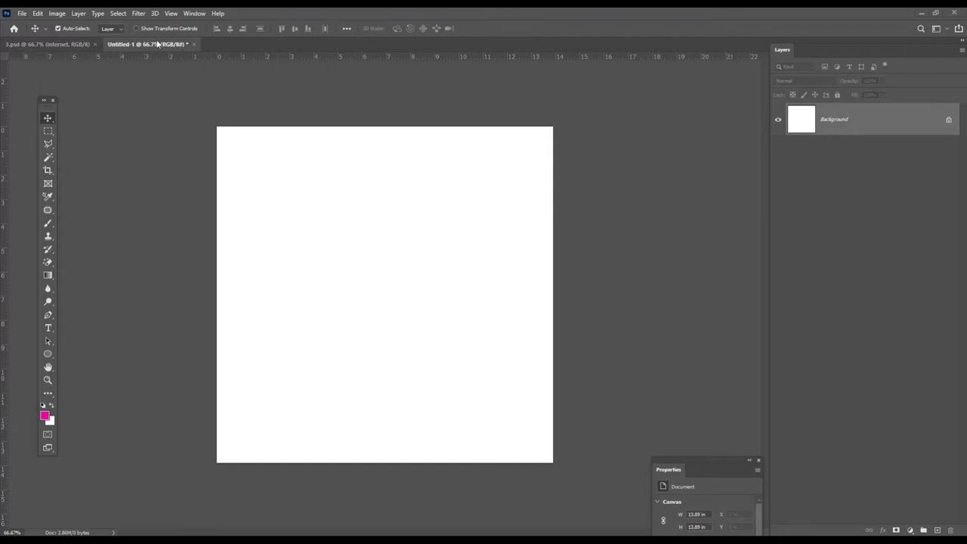
Check the 1000×1000 px, 72 ppi new-document settings, close them, and bring up the Open dialog
click(22, 13)
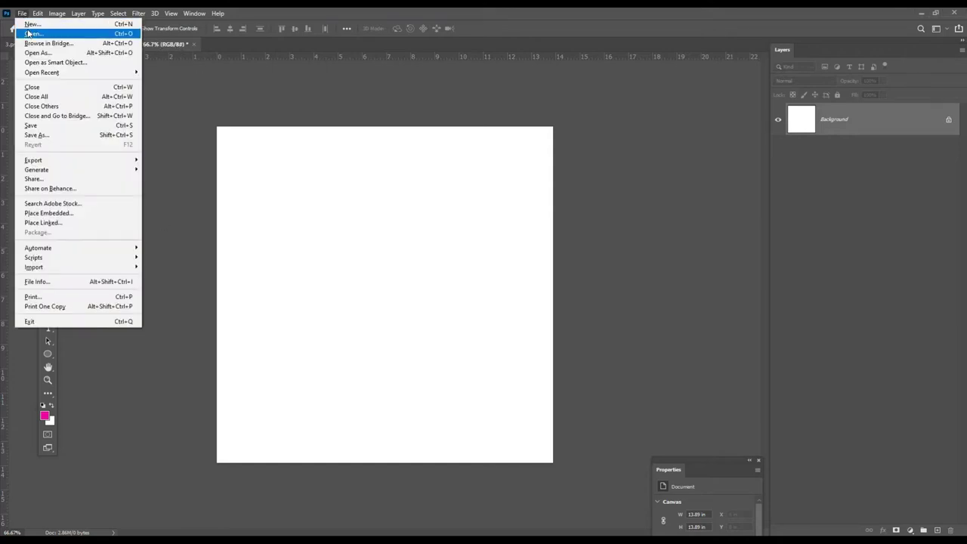
click(29, 23)
drag(604, 211, 579, 209)
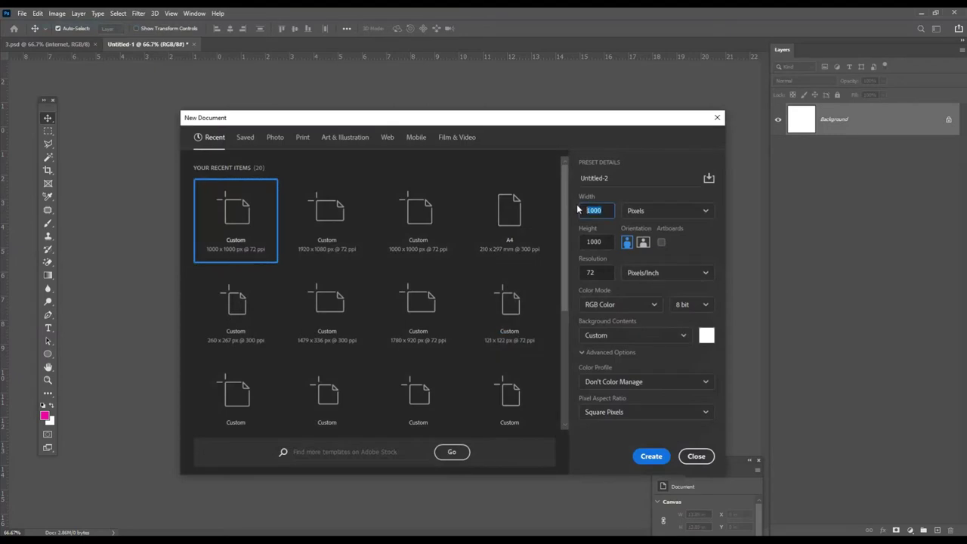
click(606, 276)
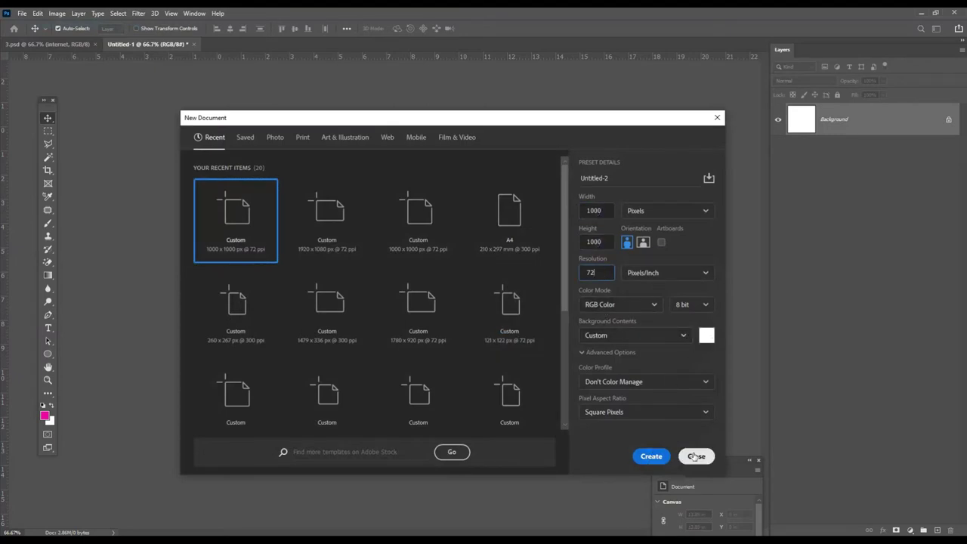
click(639, 458)
click(21, 13)
click(30, 35)
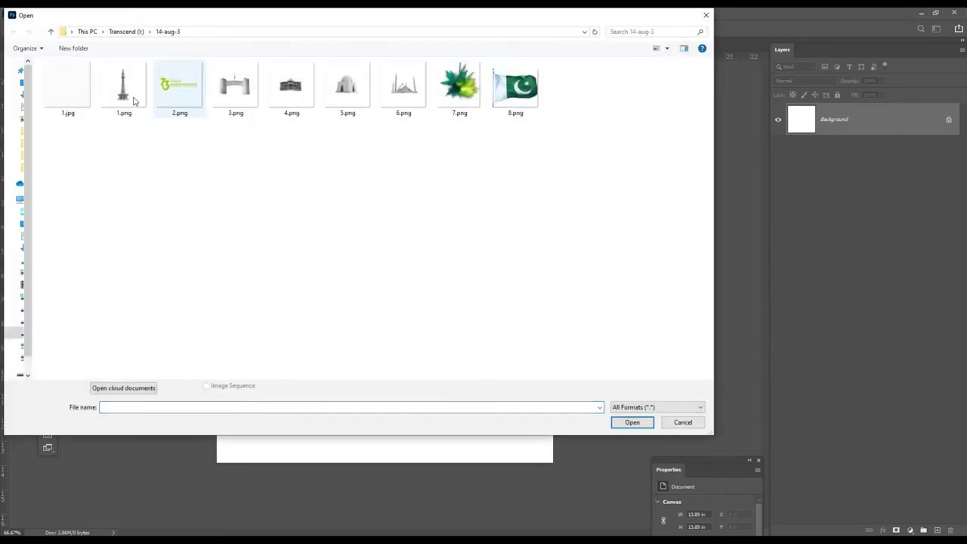
Bring the diagonal pattern from 1.jpg into Untitled-1 as Layer 1 covering the canvas, closing 1.jpg
double_click(67, 86)
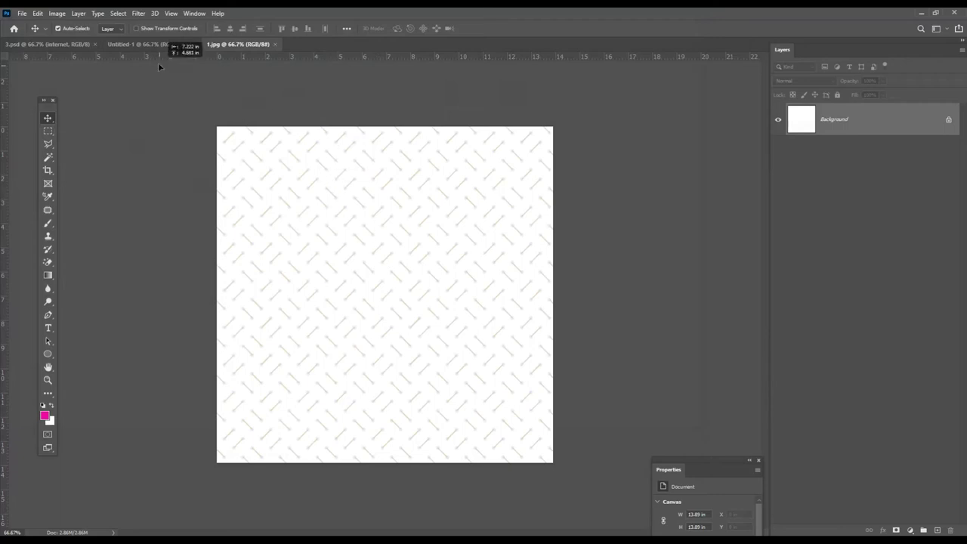
drag(145, 42, 307, 193)
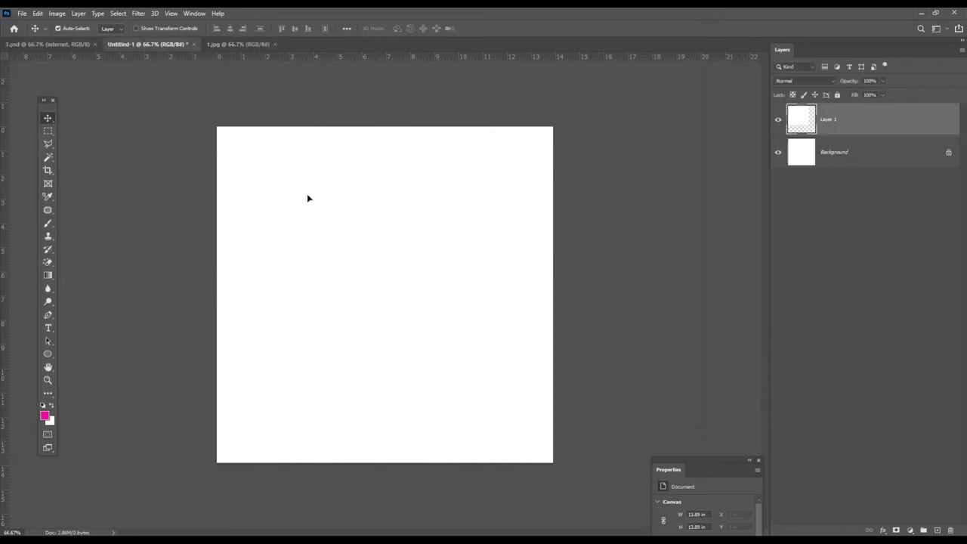
click(296, 43)
drag(375, 190, 448, 330)
Desaturate the pattern layer with Hue/Saturation at Saturation -100
click(57, 13)
mouse_move(72, 39)
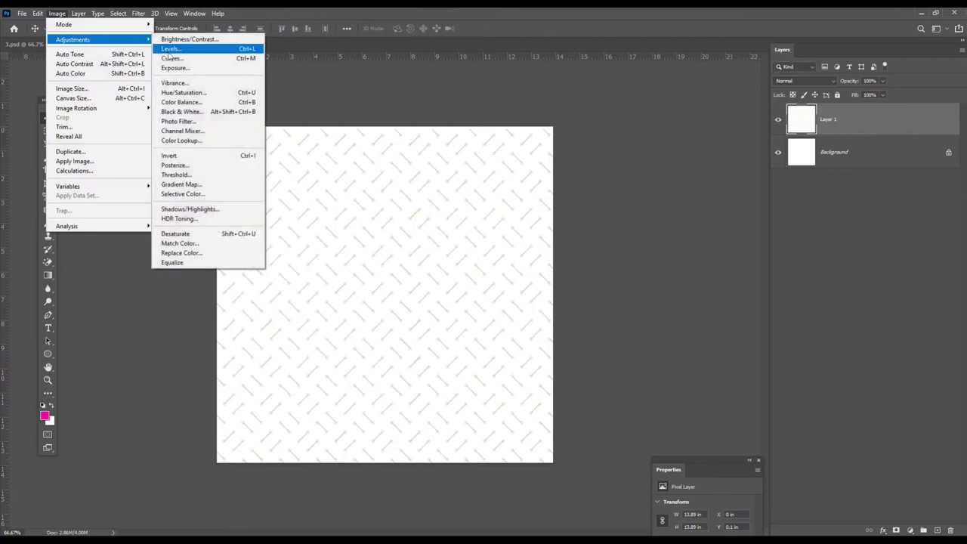
click(247, 94)
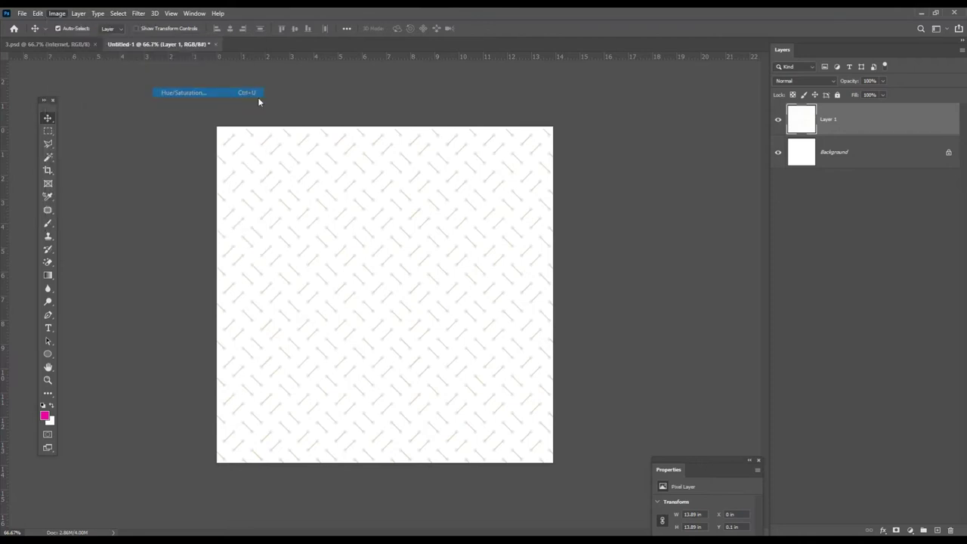
drag(725, 234, 693, 240)
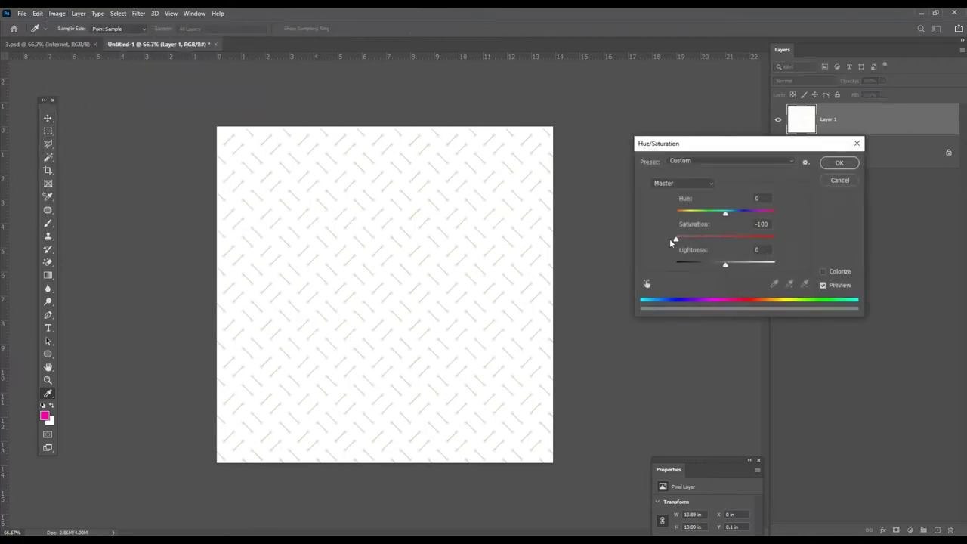
click(844, 162)
Lower Layer 1's fill so the grey pattern is only faintly visible
click(883, 95)
drag(884, 107, 851, 108)
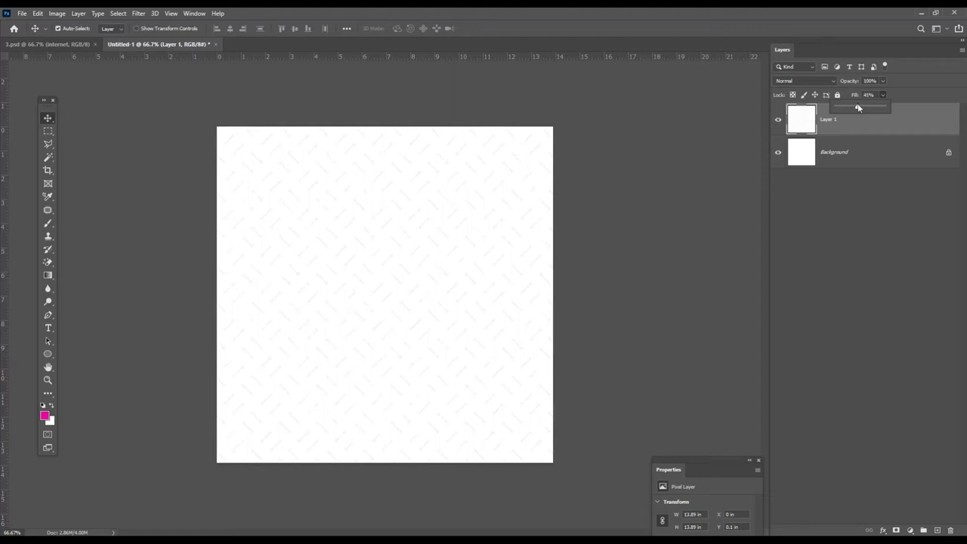
click(846, 237)
click(857, 119)
click(831, 171)
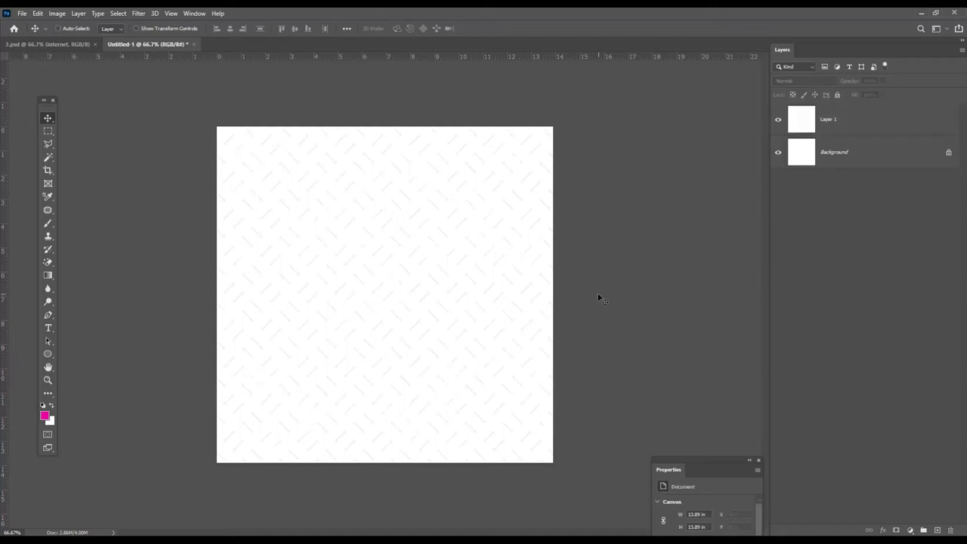
Open 7.png and drag the green-and-yellow powder burst into Untitled-1
click(23, 14)
click(37, 34)
double_click(457, 84)
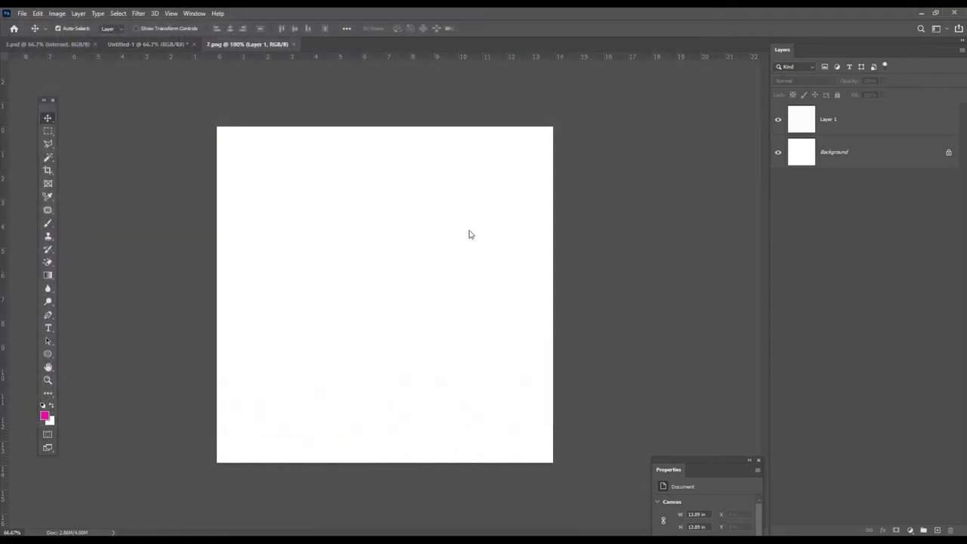
mouse_move(180, 45)
mouse_down()
mouse_move(423, 290)
mouse_move(404, 261)
mouse_up()
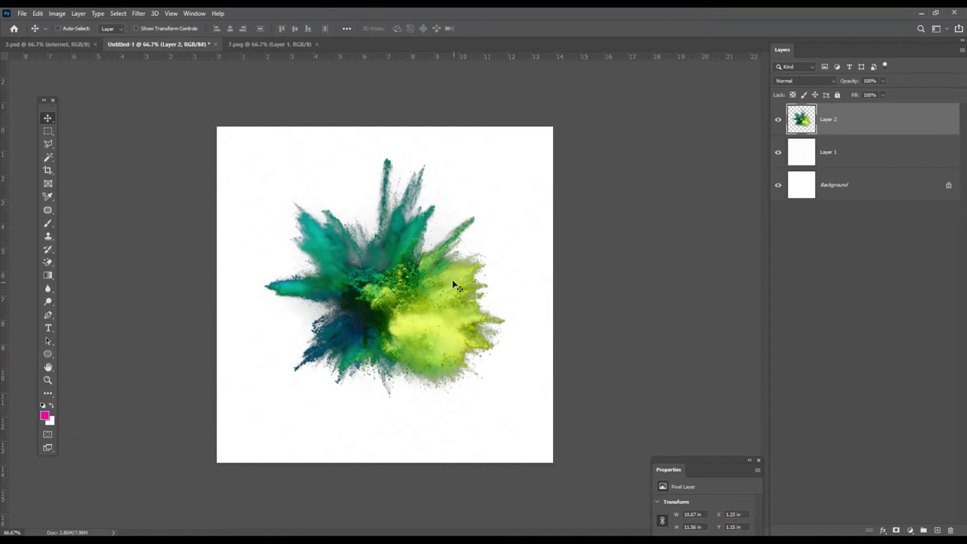
Free Transform the burst, rotating about -25° and shrinking slightly, then close 7.png
click(38, 14)
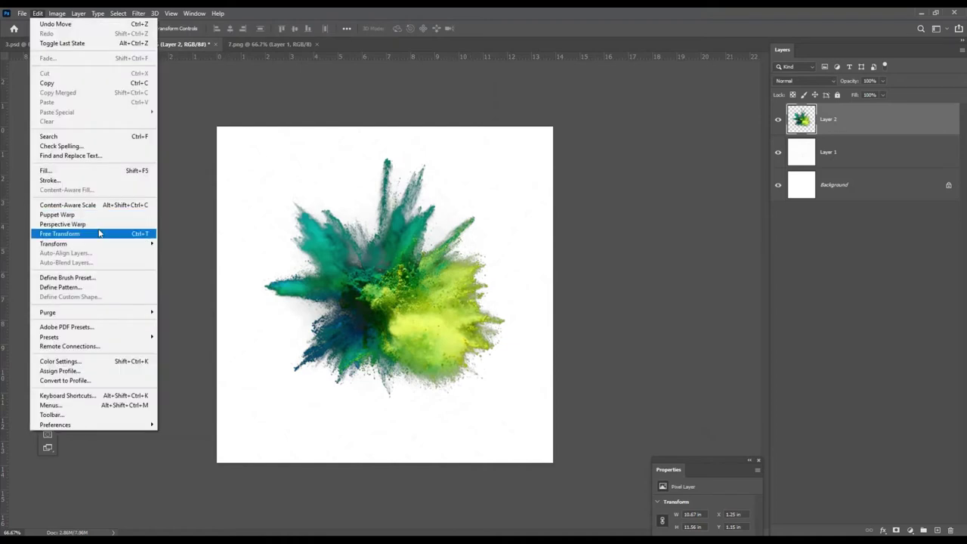
click(59, 233)
mouse_move(547, 160)
mouse_down()
mouse_move(476, 113)
mouse_move(414, 132)
mouse_move(406, 116)
mouse_up()
mouse_move(436, 292)
mouse_down()
mouse_move(446, 284)
mouse_move(442, 296)
mouse_up()
key(Return)
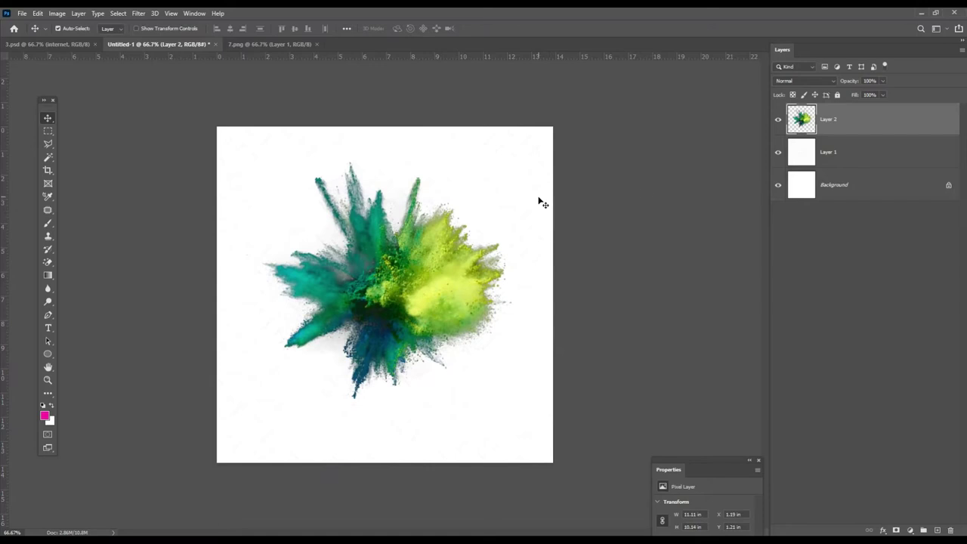
click(316, 44)
click(22, 13)
Open 4.png and place the building in the poster toward the top-left
click(34, 33)
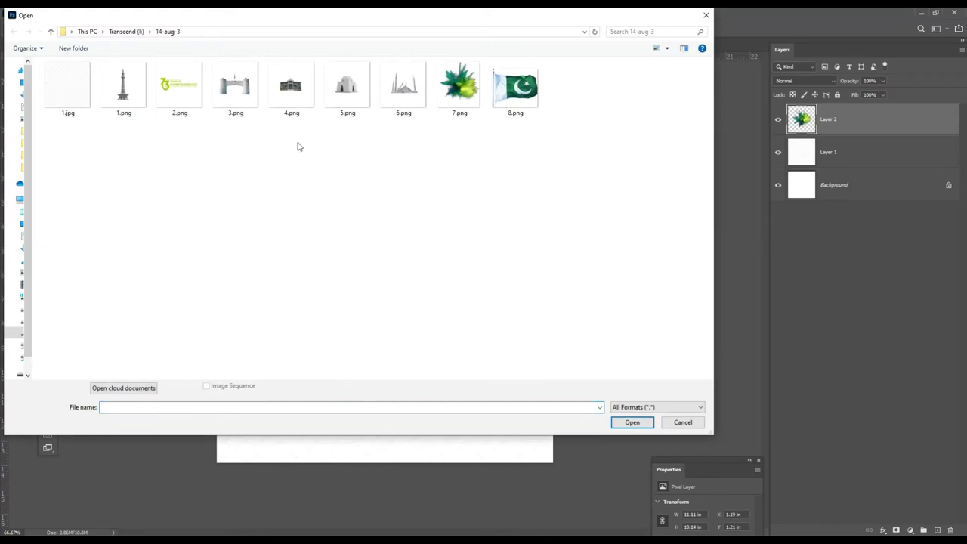
double_click(291, 85)
mouse_move(405, 287)
mouse_down()
mouse_move(207, 83)
mouse_move(344, 284)
mouse_up()
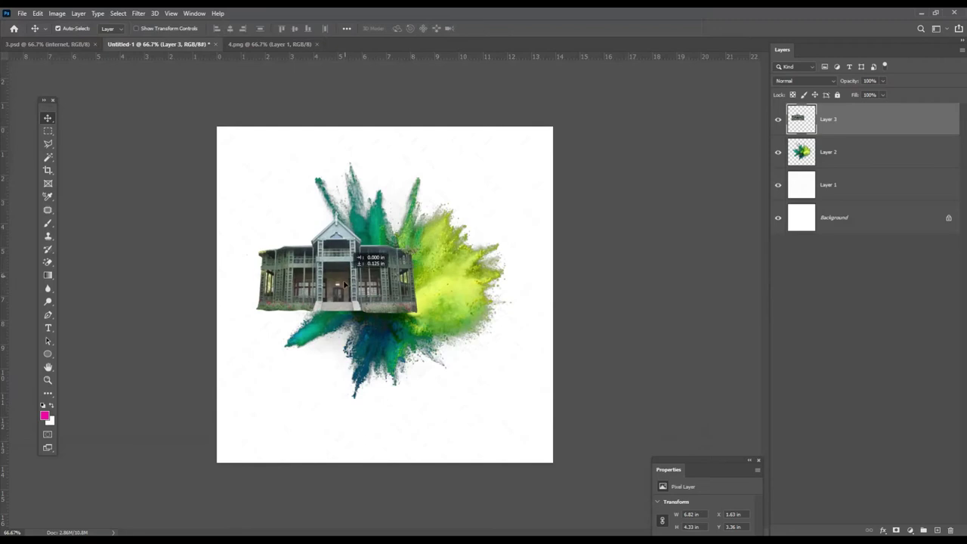
Convert the house layer to a smart object and desaturate it with Saturation -100
right_click(865, 118)
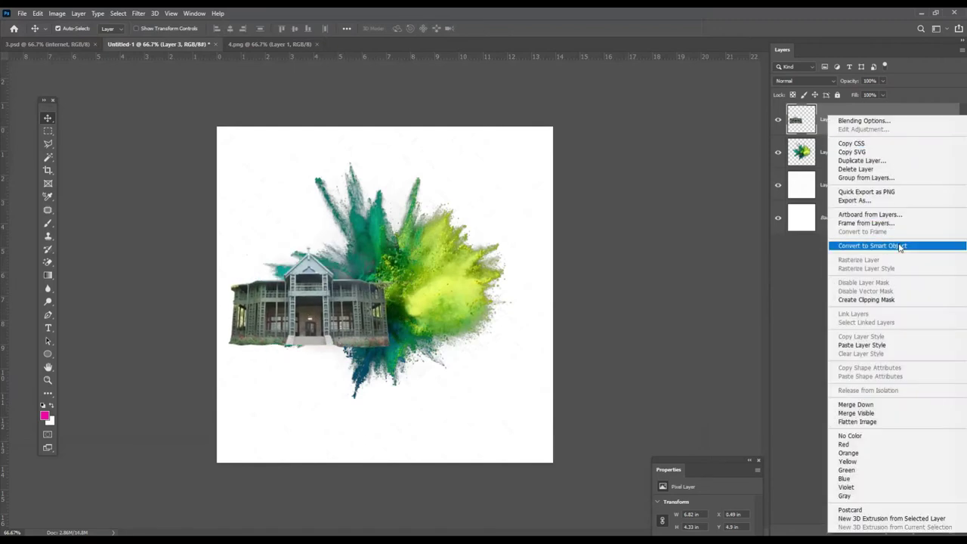
click(861, 245)
click(57, 13)
mouse_move(72, 40)
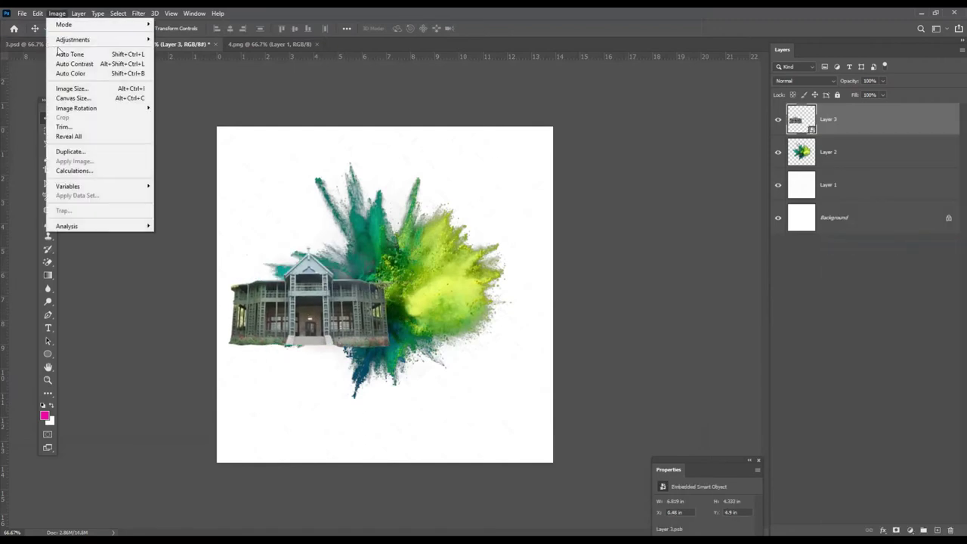
click(183, 92)
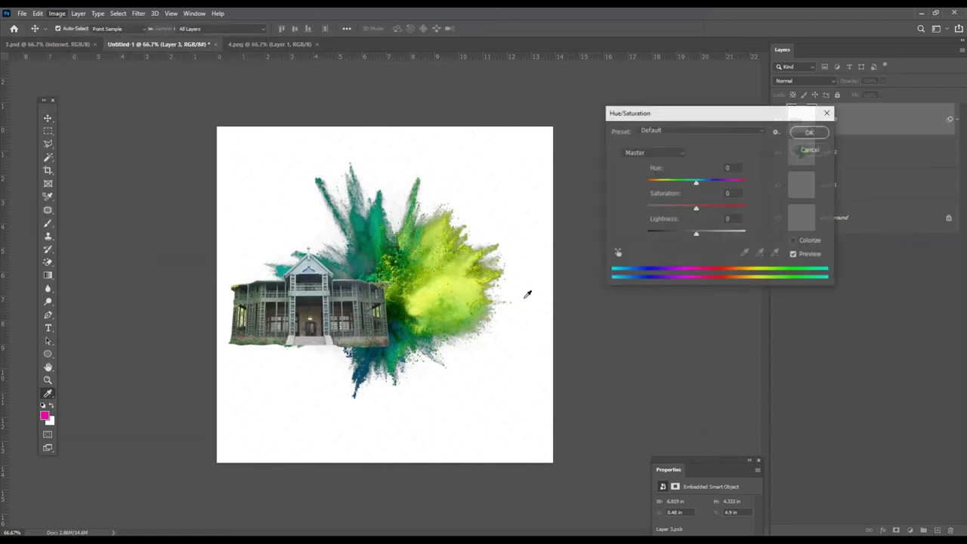
drag(696, 208, 590, 218)
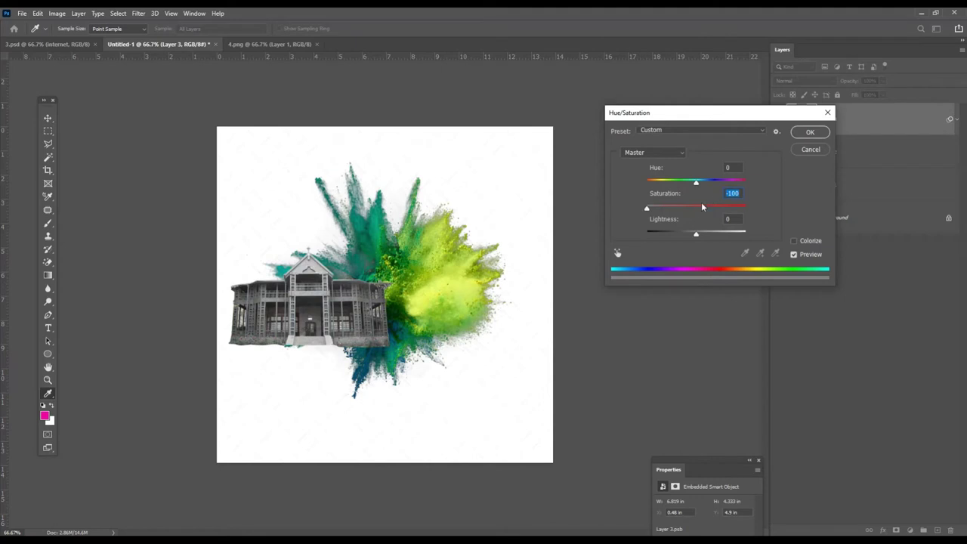
click(809, 134)
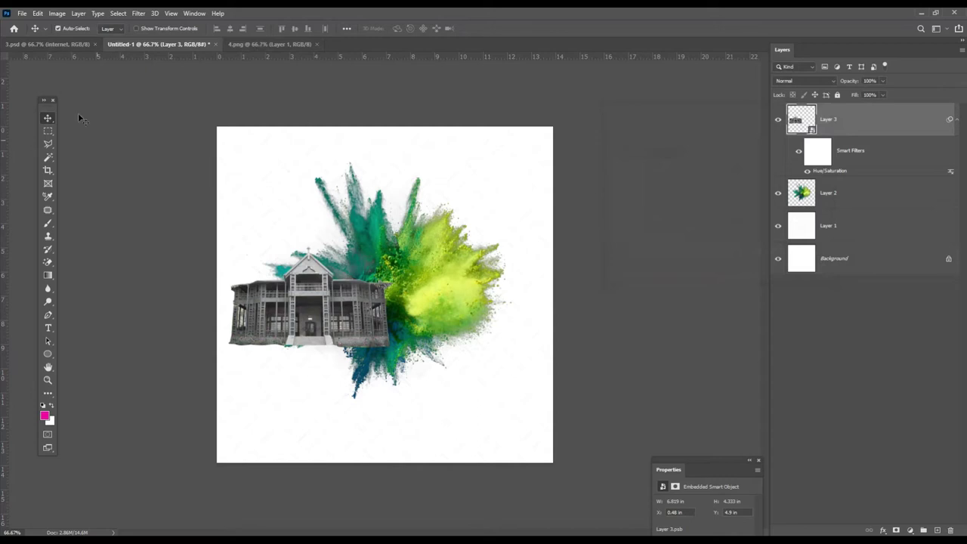
click(21, 14)
Open 6.png, drag the mosque into the poster, and close 4.png
click(32, 34)
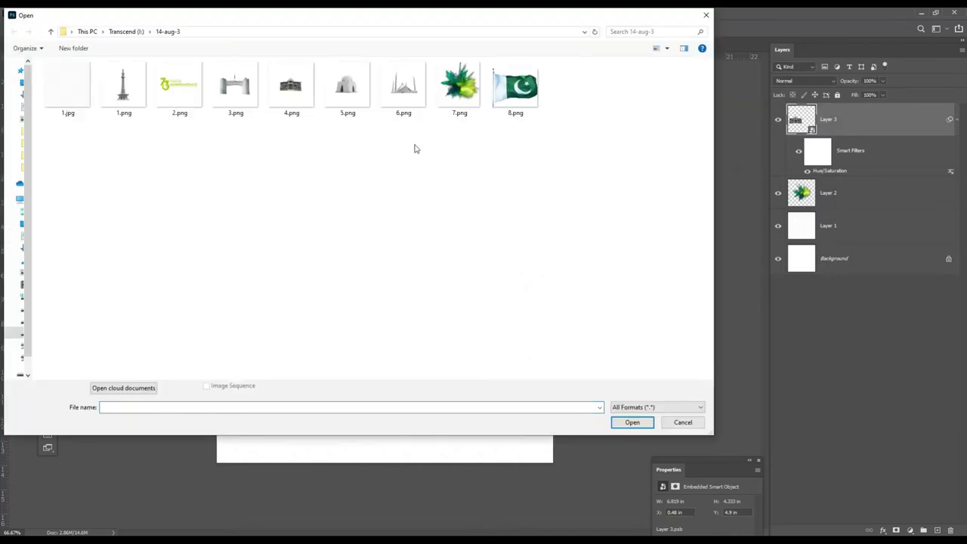
double_click(419, 112)
drag(436, 340, 369, 233)
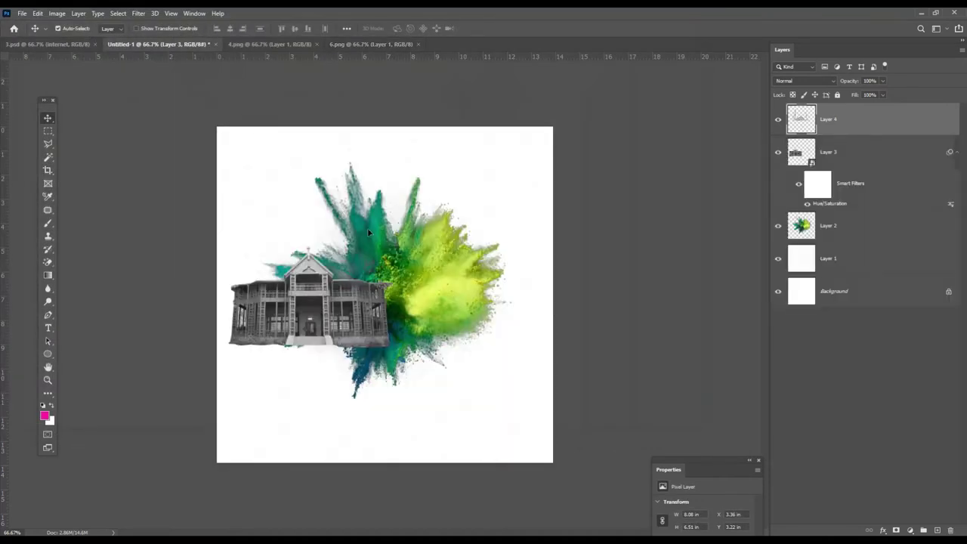
click(272, 44)
click(316, 44)
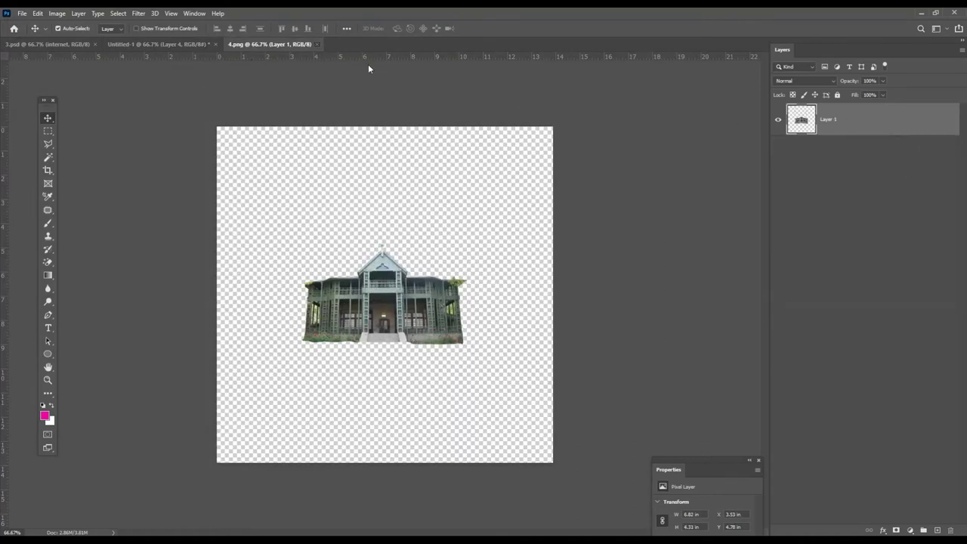
Convert the mosque to a smart object, scale it to about 78%, and place it lower right
right_click(878, 115)
click(872, 242)
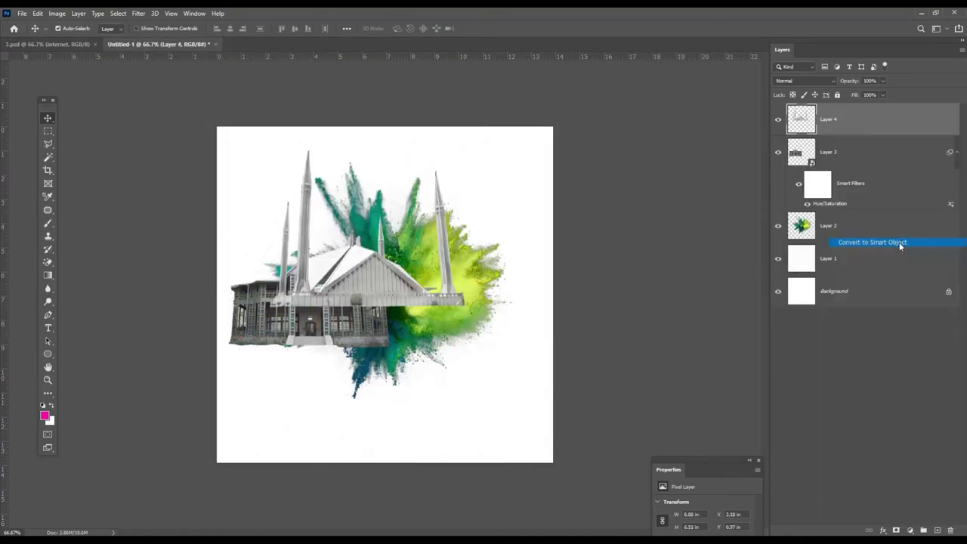
mouse_move(367, 275)
mouse_down()
mouse_move(459, 329)
mouse_move(450, 334)
mouse_up()
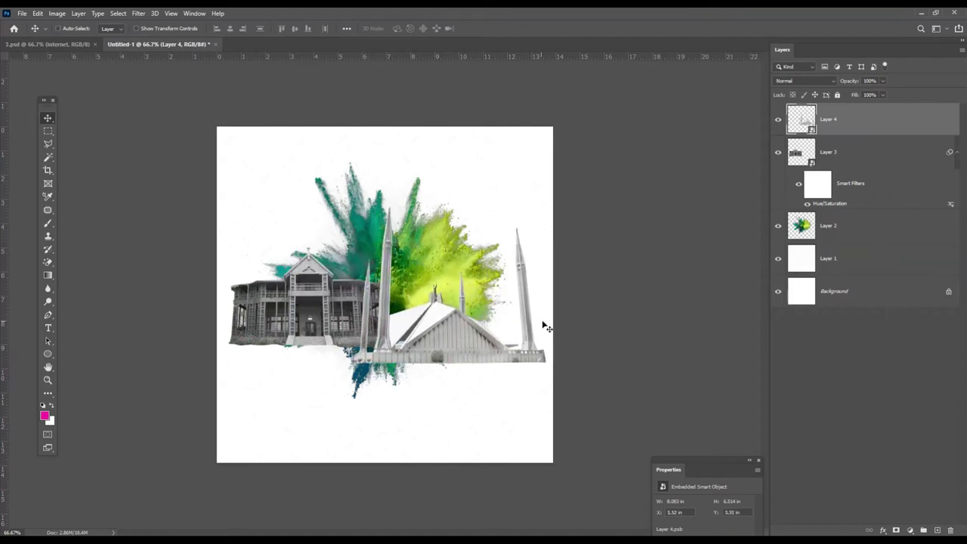
key(ctrl+t)
drag(544, 205, 503, 241)
mouse_move(466, 340)
mouse_down()
mouse_move(542, 324)
mouse_move(527, 326)
mouse_up()
key(Return)
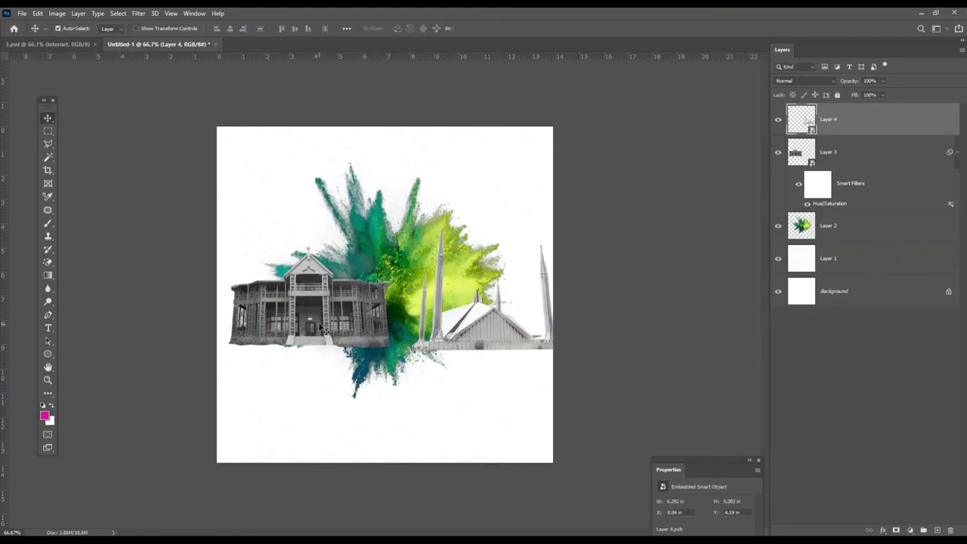
Move the house toward the left edge and shrink it to about 88%
drag(320, 308, 295, 309)
key(ctrl+t)
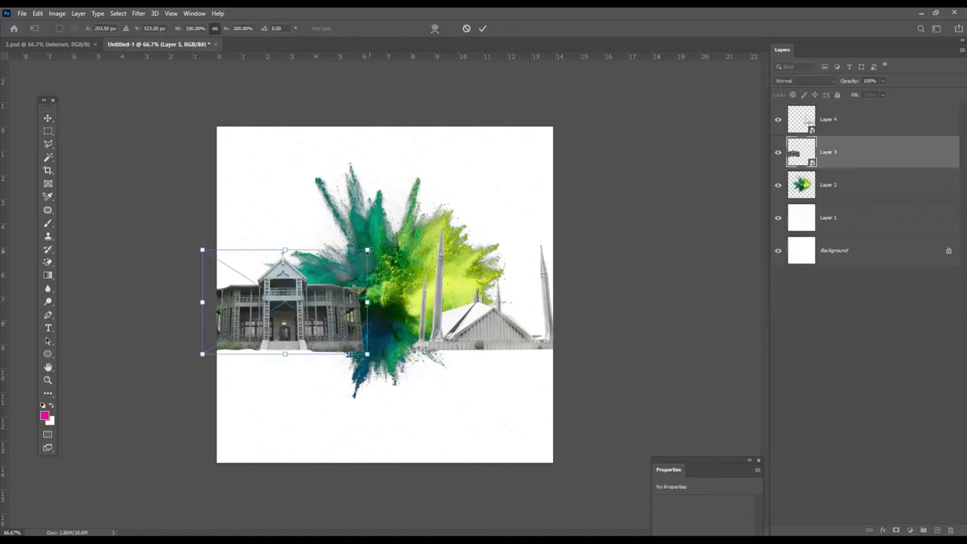
drag(355, 246, 348, 262)
key(Return)
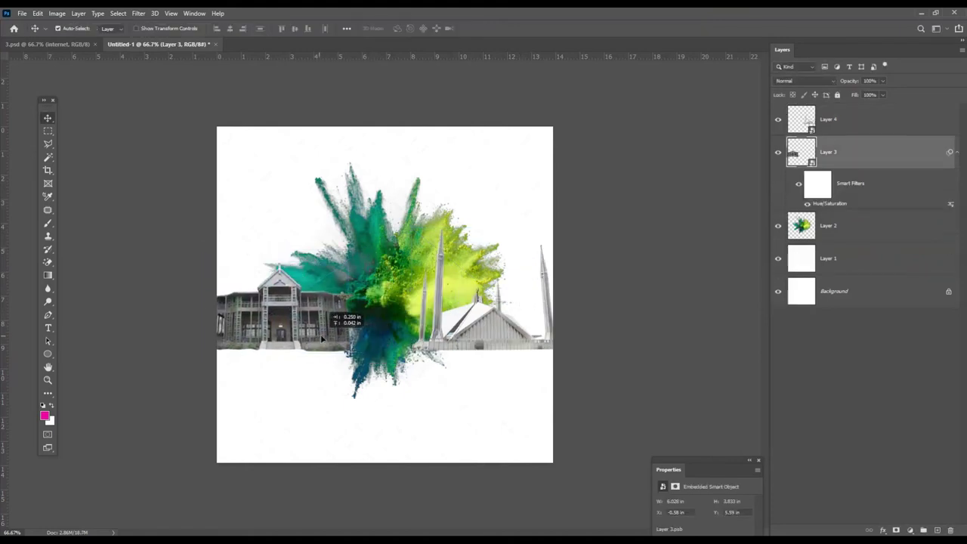
click(22, 13)
Open 5.png, drop the domed mausoleum in the poster's centre, and move its layer to the top
click(41, 35)
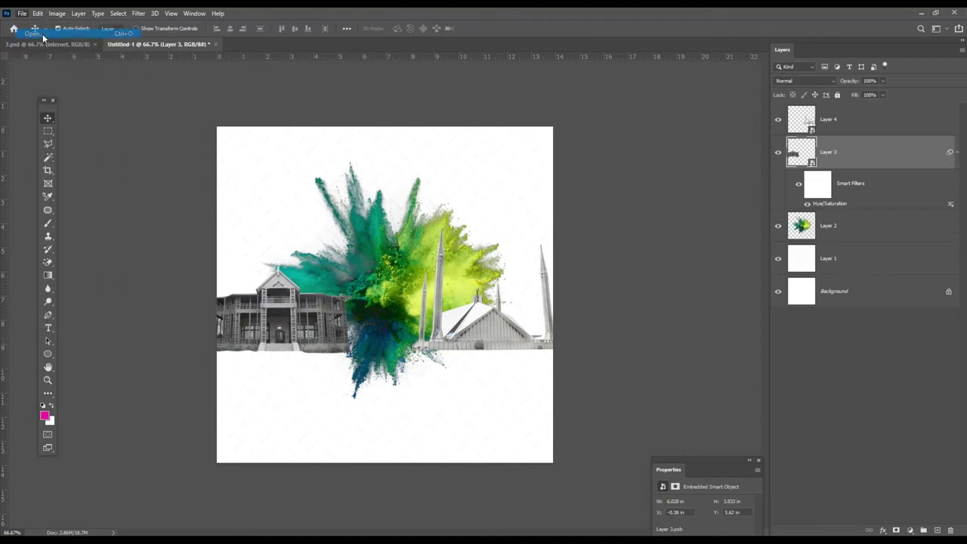
double_click(342, 90)
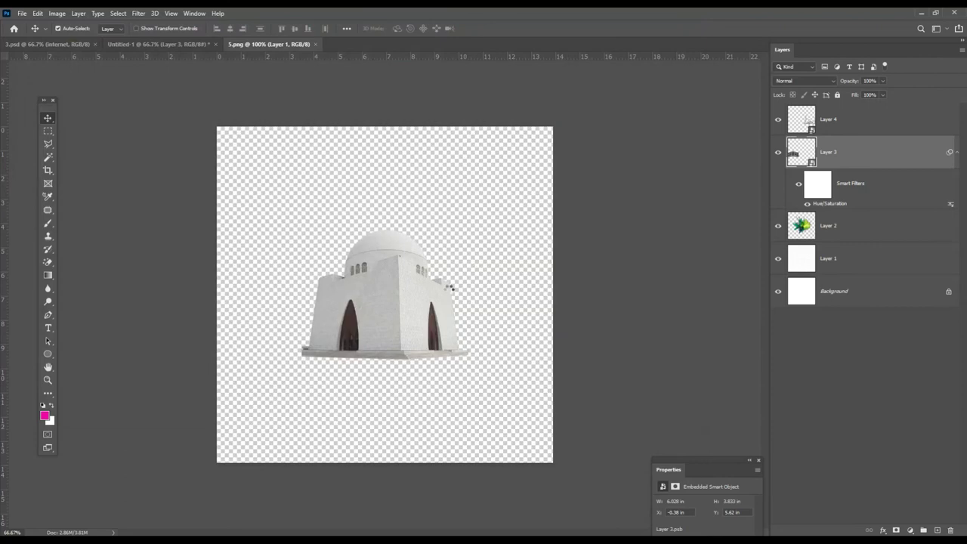
drag(374, 256, 199, 50)
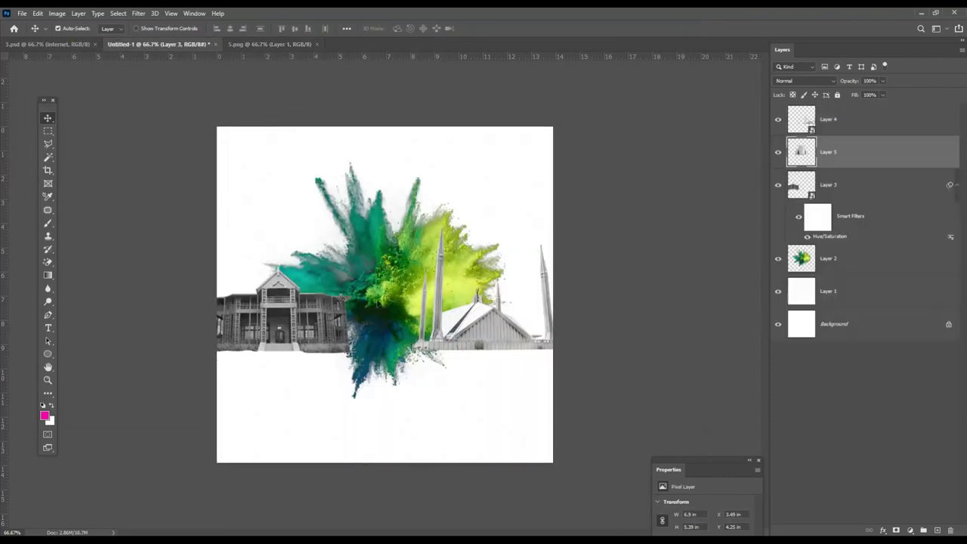
drag(204, 47, 386, 318)
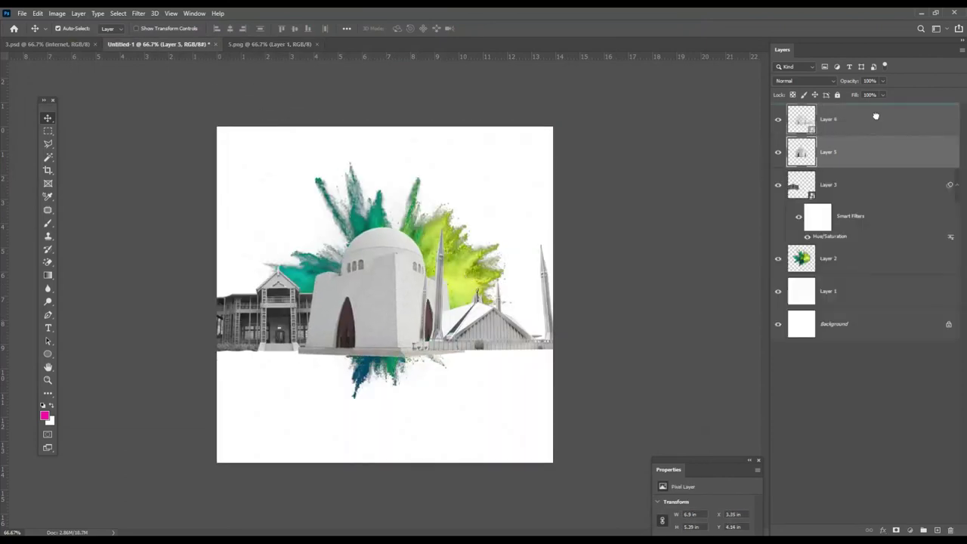
drag(875, 159, 874, 117)
Convert the mausoleum to a smart object and desaturate it with Saturation -100
right_click(874, 117)
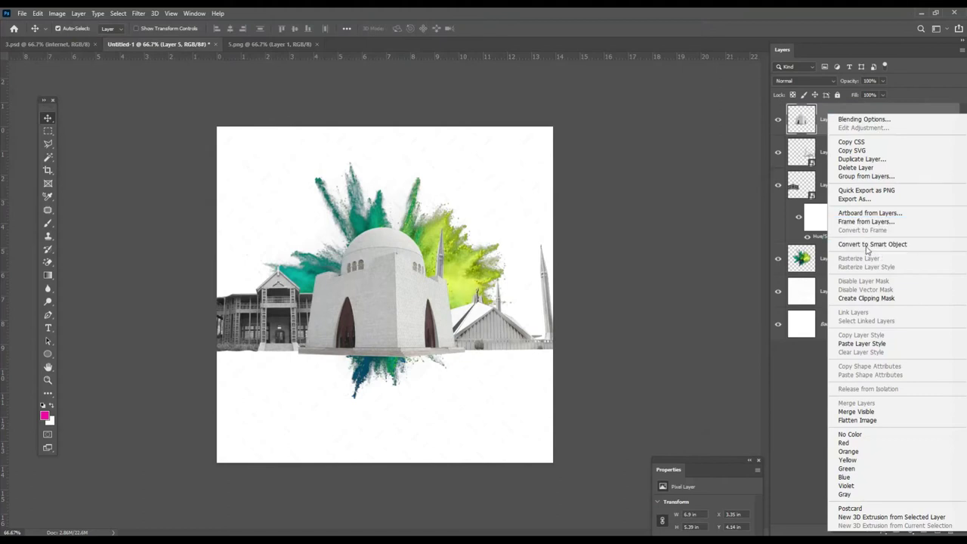
click(876, 247)
click(57, 13)
mouse_move(72, 39)
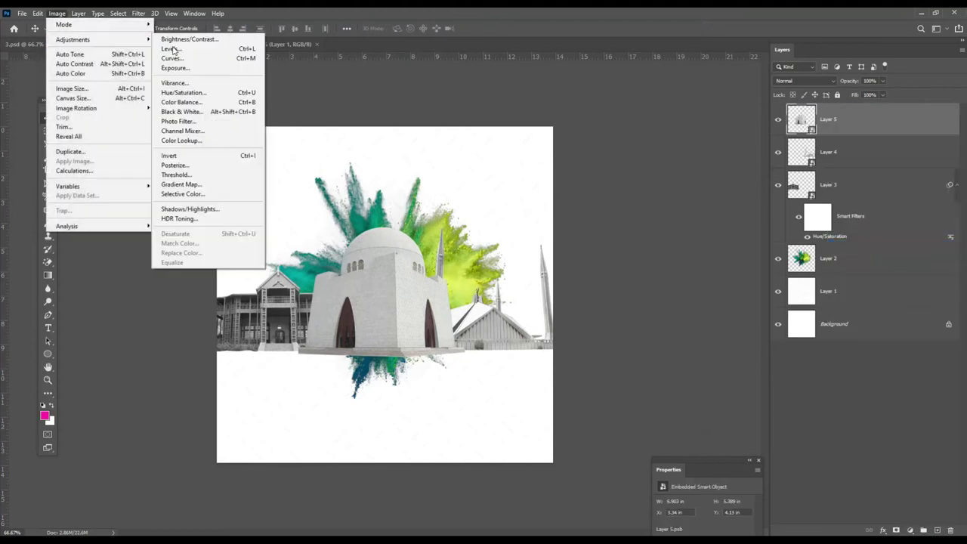
click(189, 86)
drag(704, 211, 560, 199)
click(810, 133)
Rearrange the mosque and mausoleum around the centre, then close 5.png
mouse_move(382, 313)
mouse_down()
mouse_move(485, 318)
mouse_move(432, 327)
mouse_up()
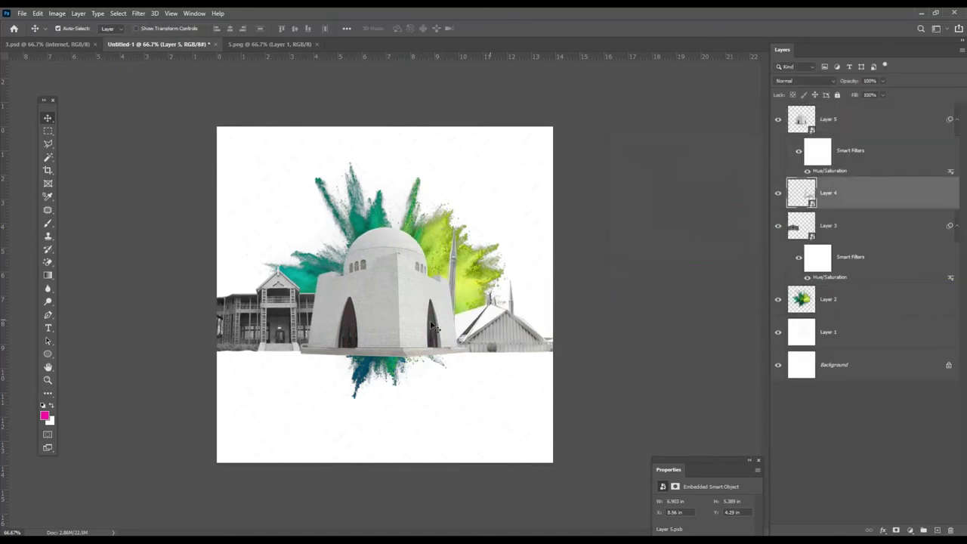
mouse_move(285, 323)
mouse_down()
mouse_move(302, 302)
mouse_move(361, 309)
mouse_up()
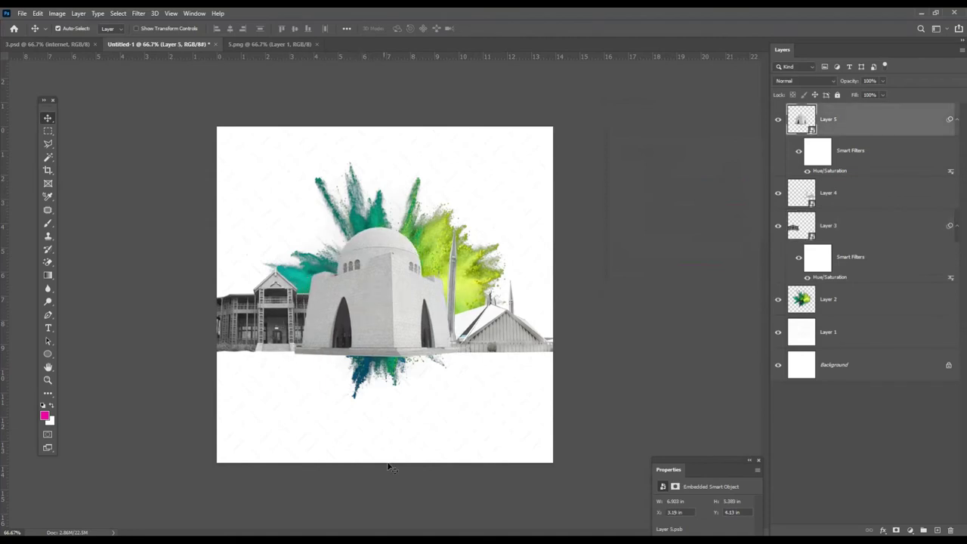
drag(506, 332, 471, 328)
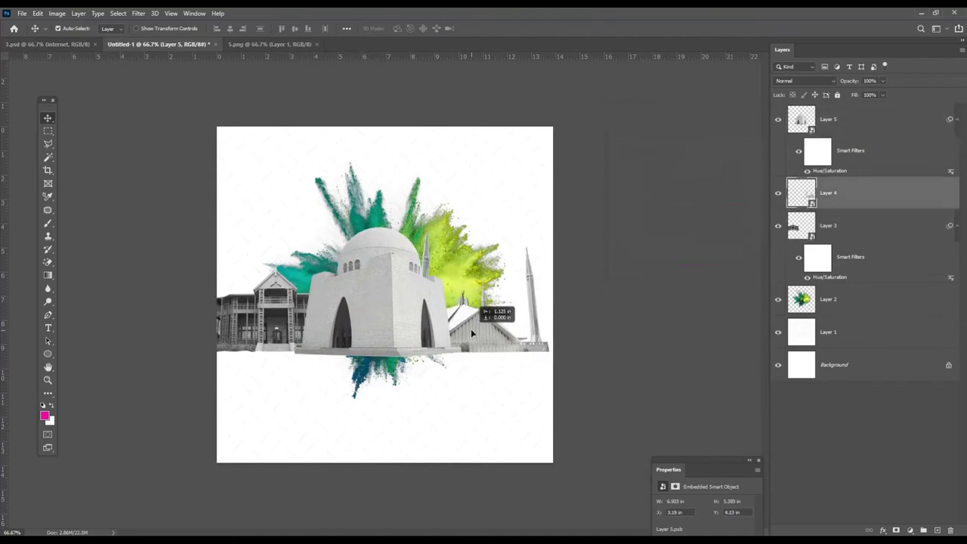
click(253, 43)
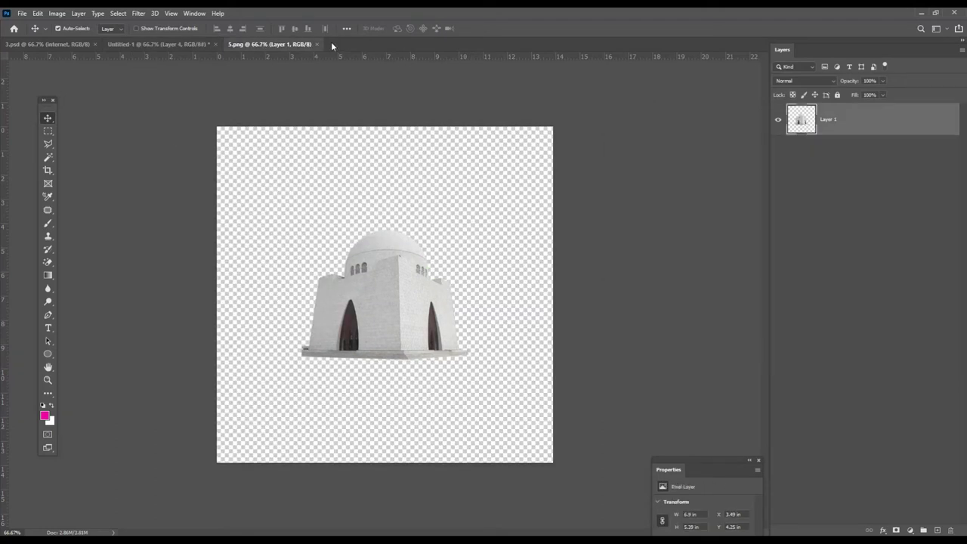
click(317, 44)
click(22, 13)
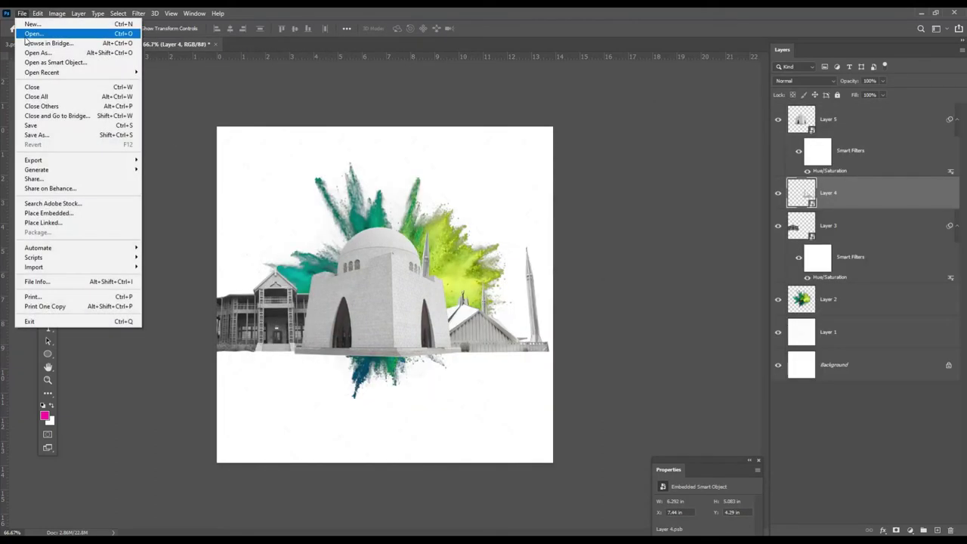
Open 1.png, bring the Minar tower into the poster, and convert it to a smart object
click(27, 30)
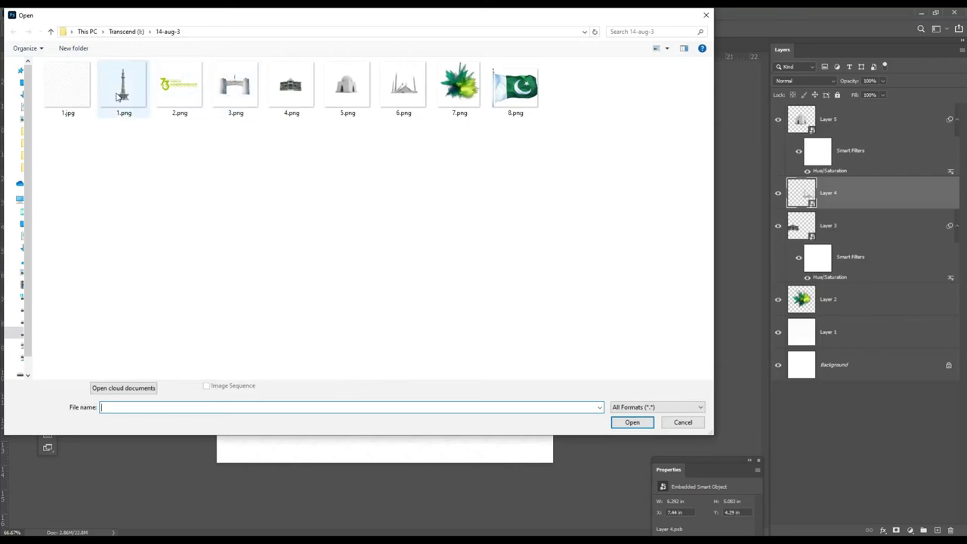
double_click(123, 86)
mouse_move(401, 249)
mouse_down()
mouse_move(230, 89)
mouse_move(491, 315)
mouse_up()
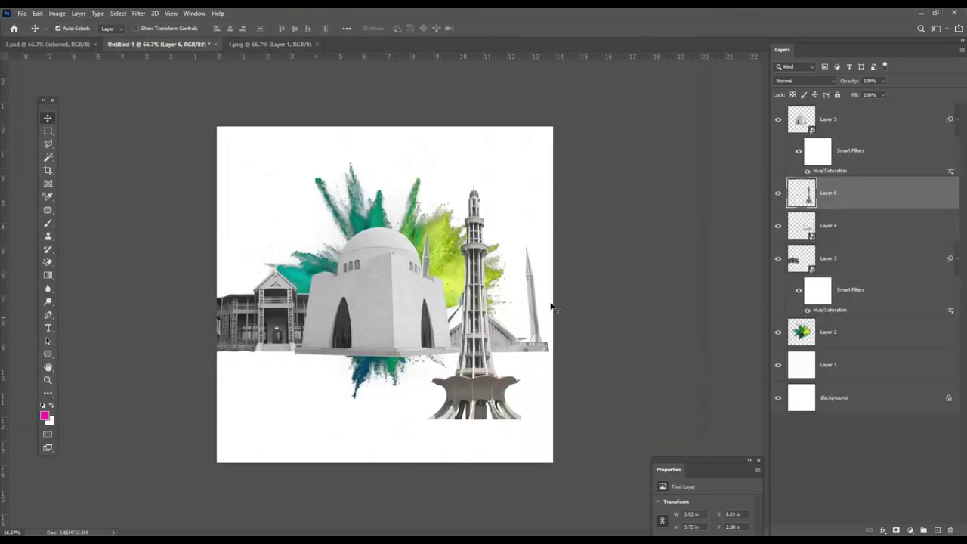
right_click(879, 189)
click(871, 248)
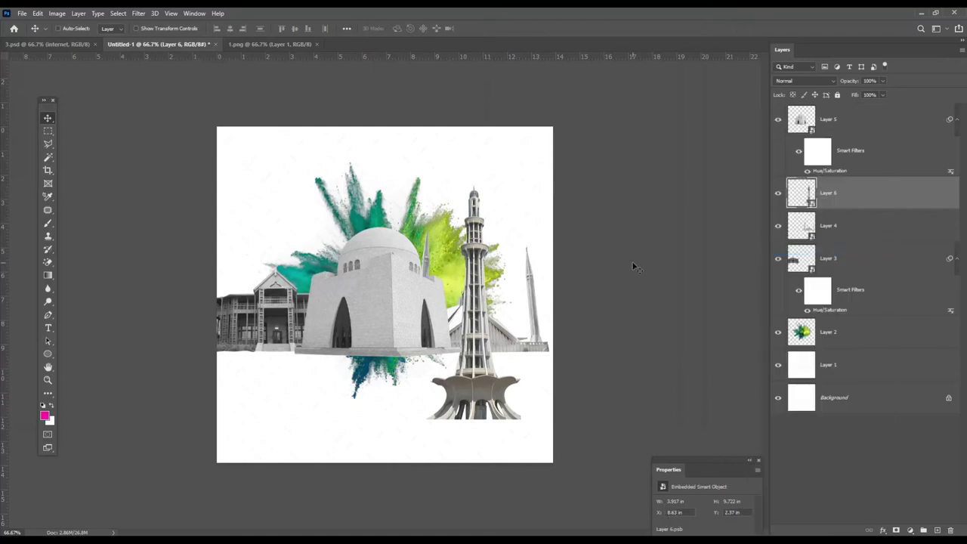
Scale the tower to about 57% at the right edge and nudge Layer 4 right
key(ctrl+t)
drag(526, 186, 478, 286)
mouse_move(458, 412)
mouse_down()
mouse_move(537, 337)
mouse_move(537, 347)
mouse_move(486, 338)
mouse_move(547, 341)
mouse_up()
key(Return)
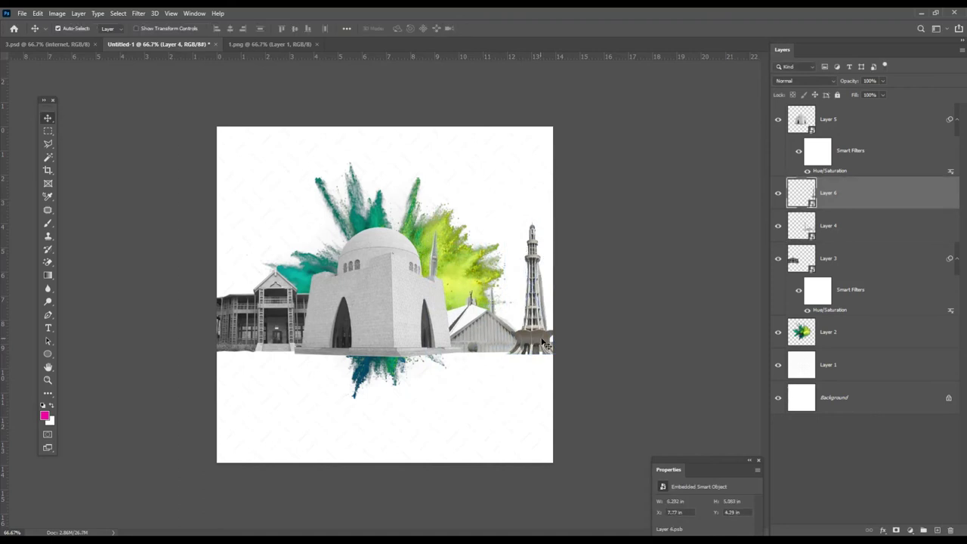
drag(479, 332, 504, 329)
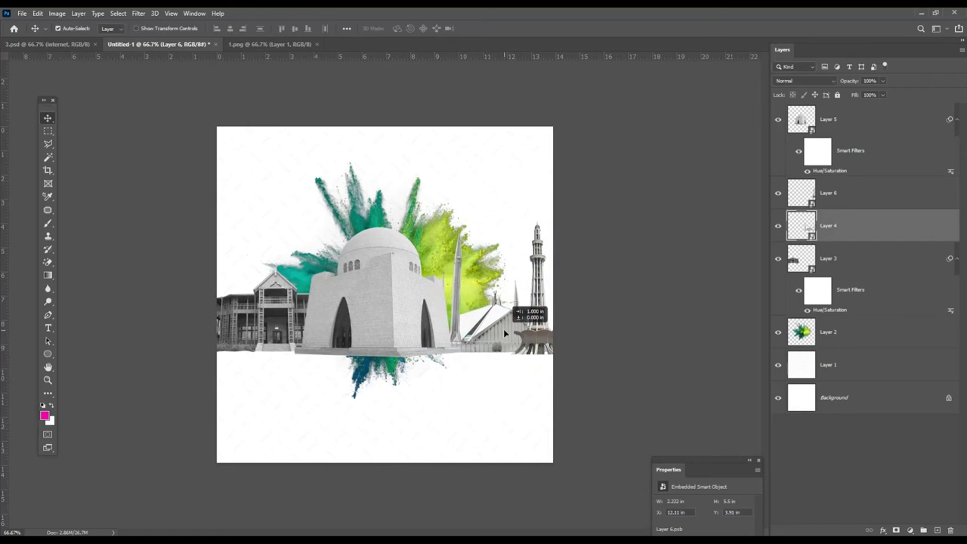
click(542, 346)
click(57, 13)
Make the Minar tower grayscale with Hue/Saturation at Saturation -100
click(222, 93)
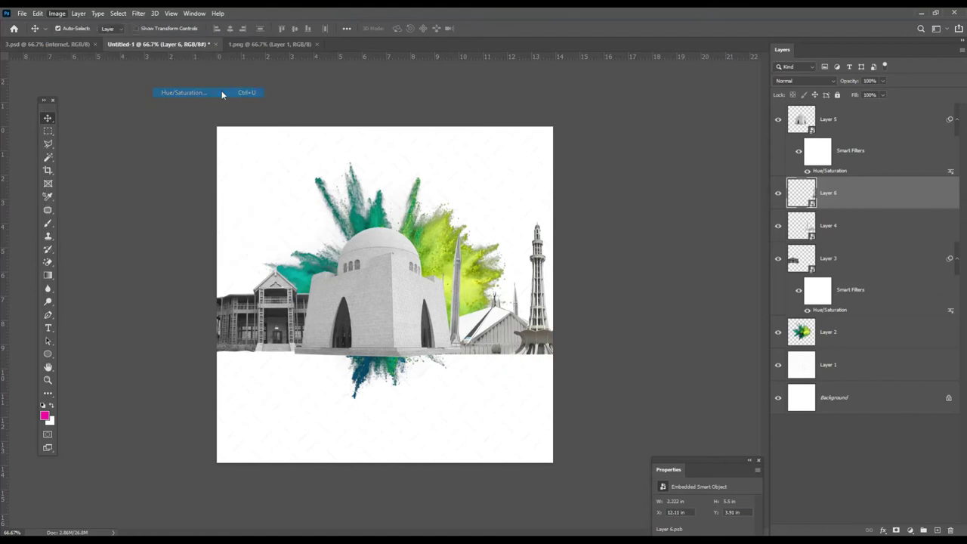
drag(680, 212, 522, 199)
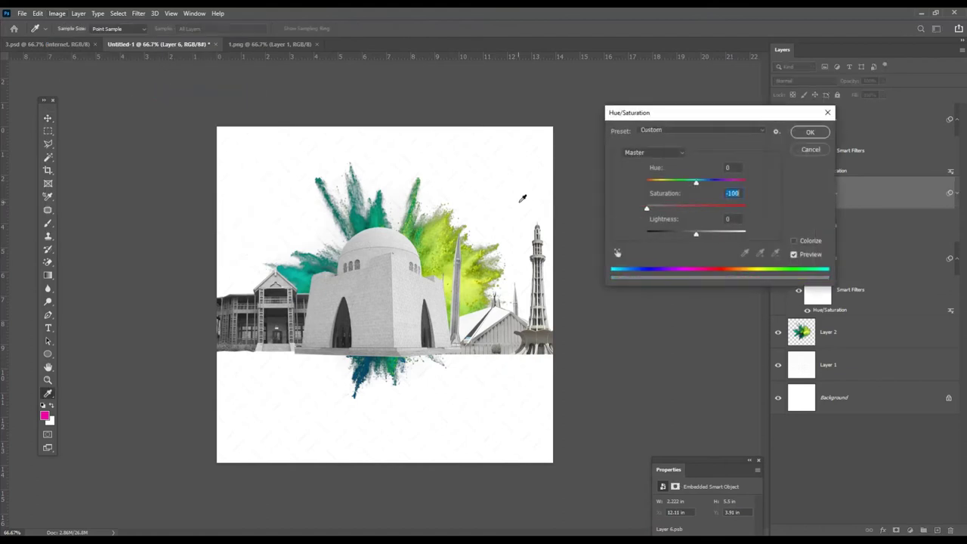
click(809, 132)
Brighten the Layer 3 landmark with a Hue/Saturation lightness tweak and a Levels highlight adjustment
click(56, 13)
mouse_move(72, 40)
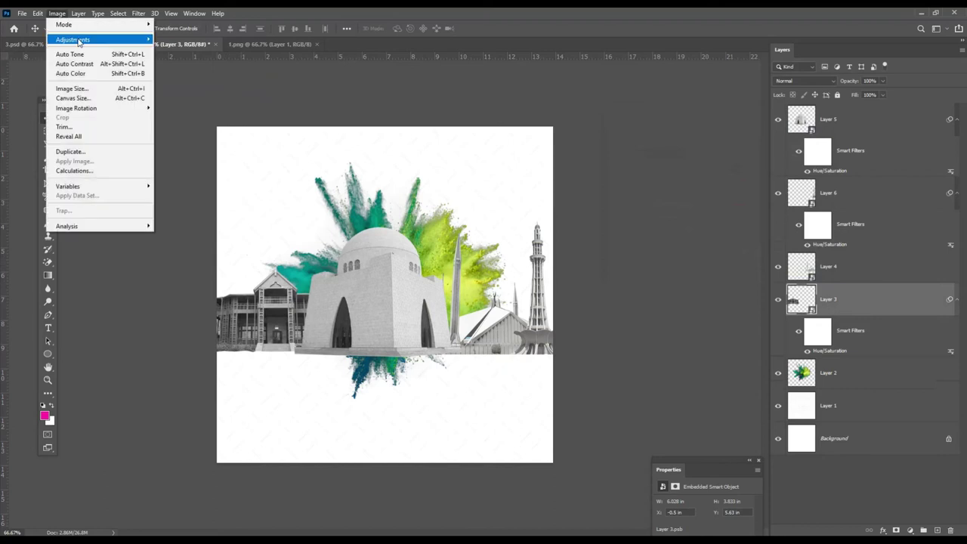
click(182, 92)
drag(696, 233, 700, 236)
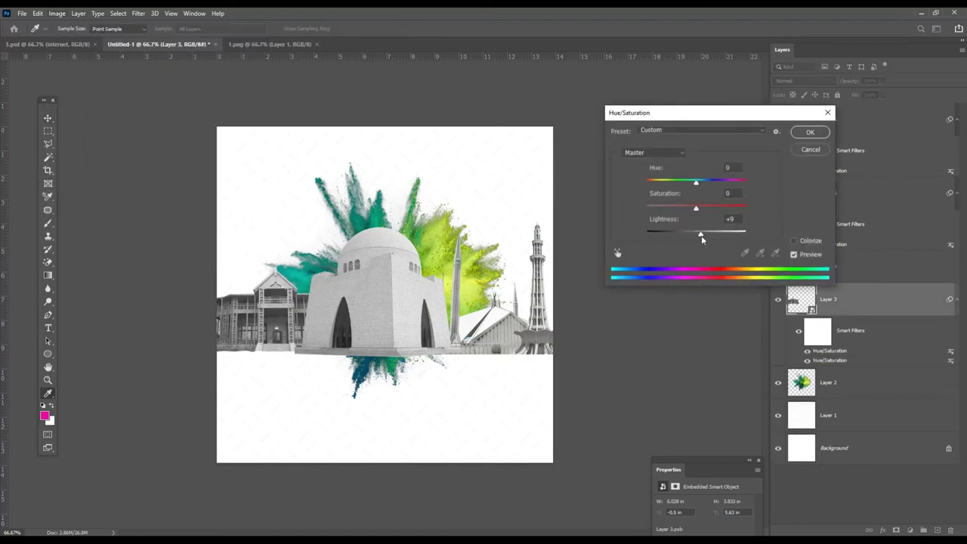
click(806, 134)
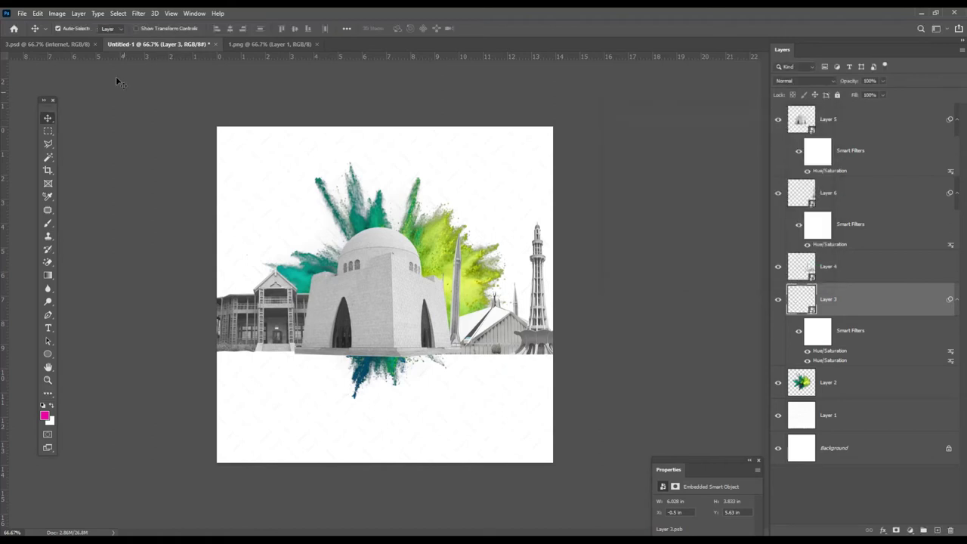
click(56, 13)
mouse_move(72, 39)
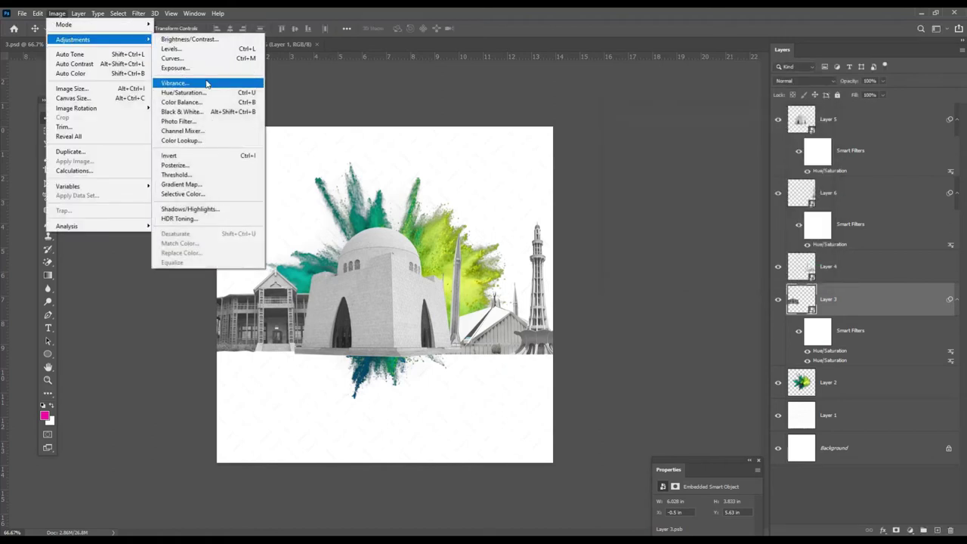
click(200, 48)
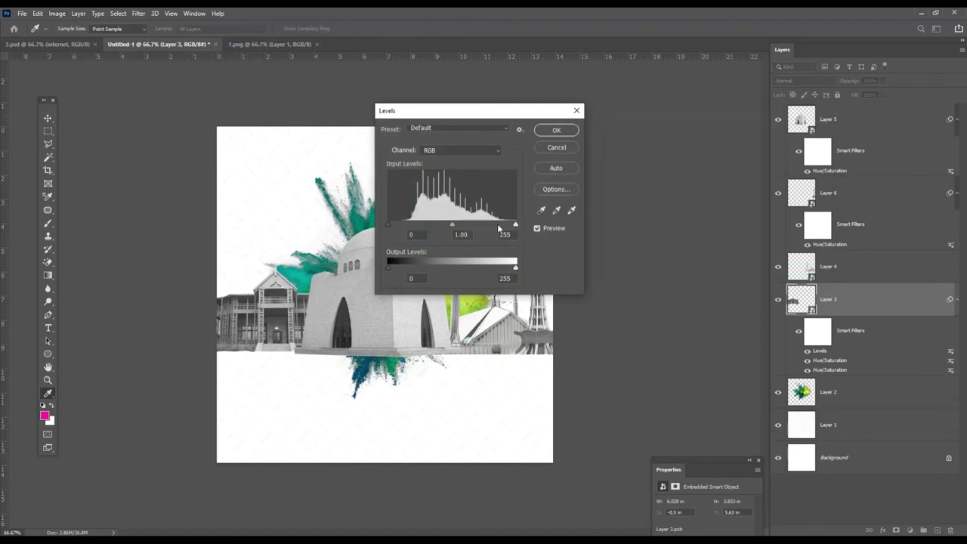
drag(515, 225, 492, 226)
click(556, 131)
Select the landmark and splash layers, excluding the white fill, and move them lower
key(v)
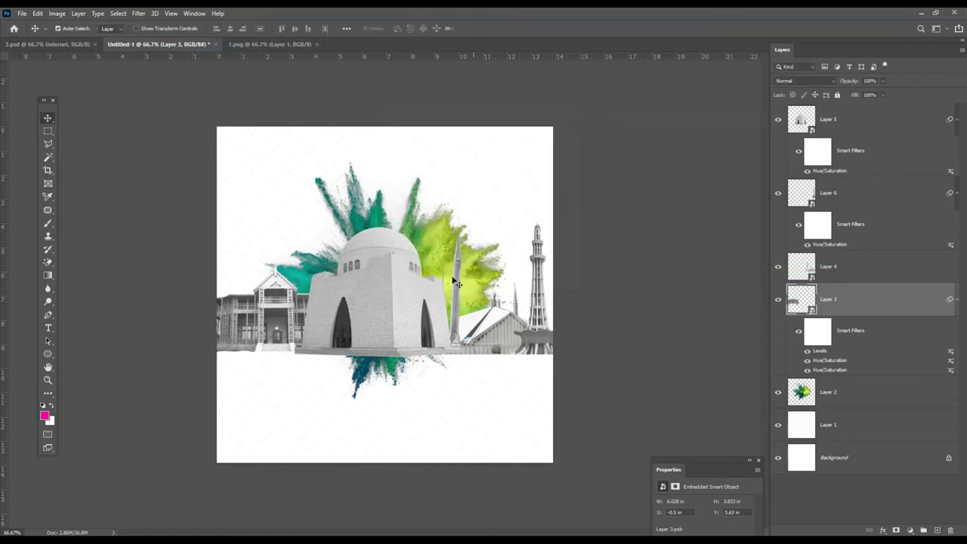
drag(666, 334, 170, 151)
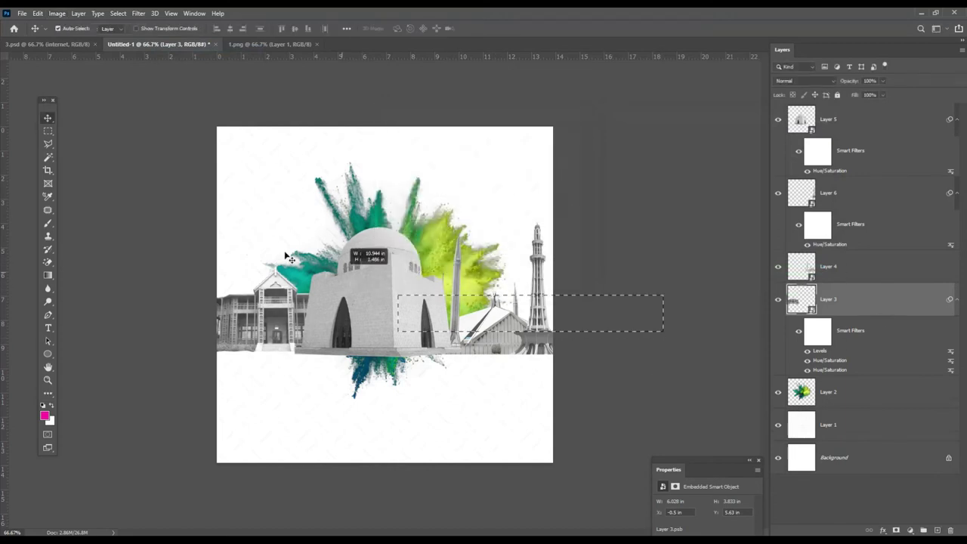
ctrl+click(895, 429)
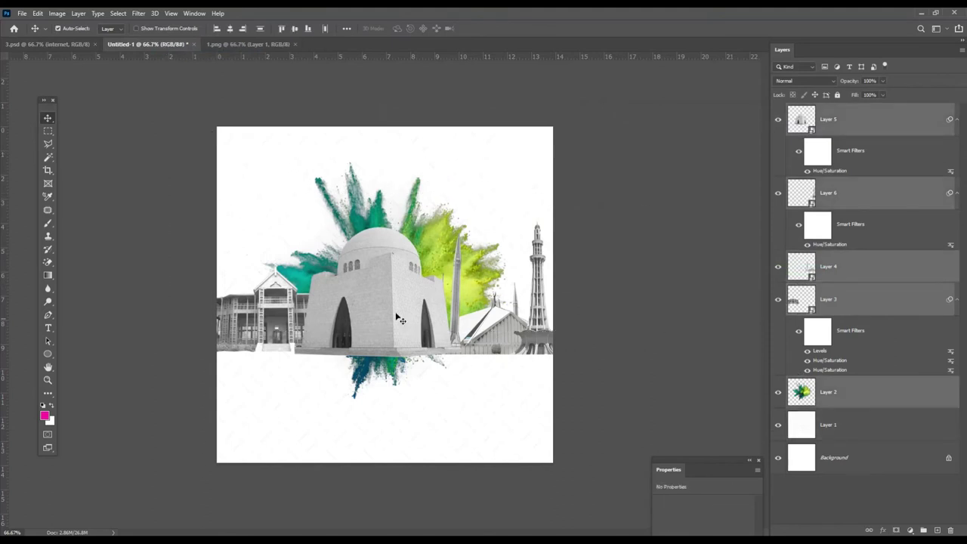
drag(399, 315, 396, 363)
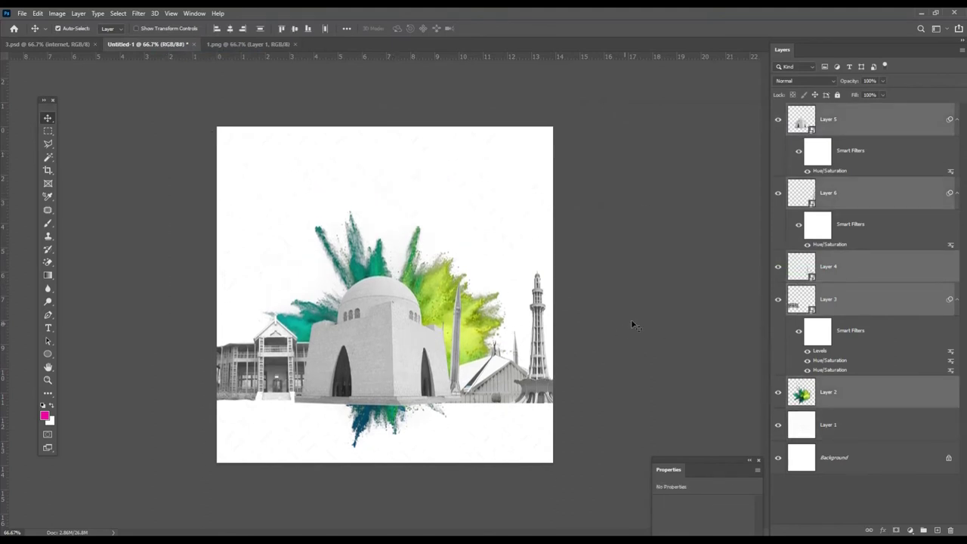
click(658, 295)
Close the 1.png Minar source document and open the flag image 8.png
click(892, 406)
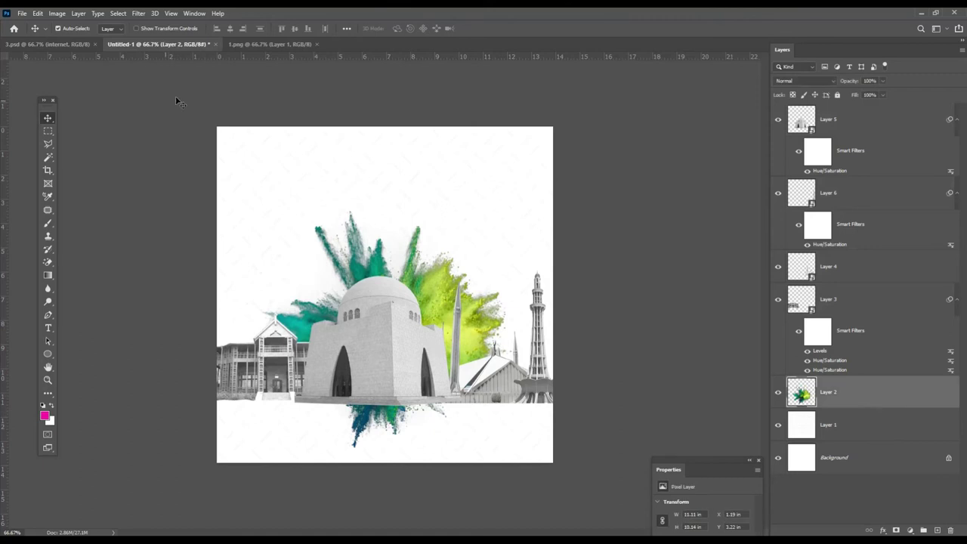
click(316, 45)
click(21, 13)
click(30, 34)
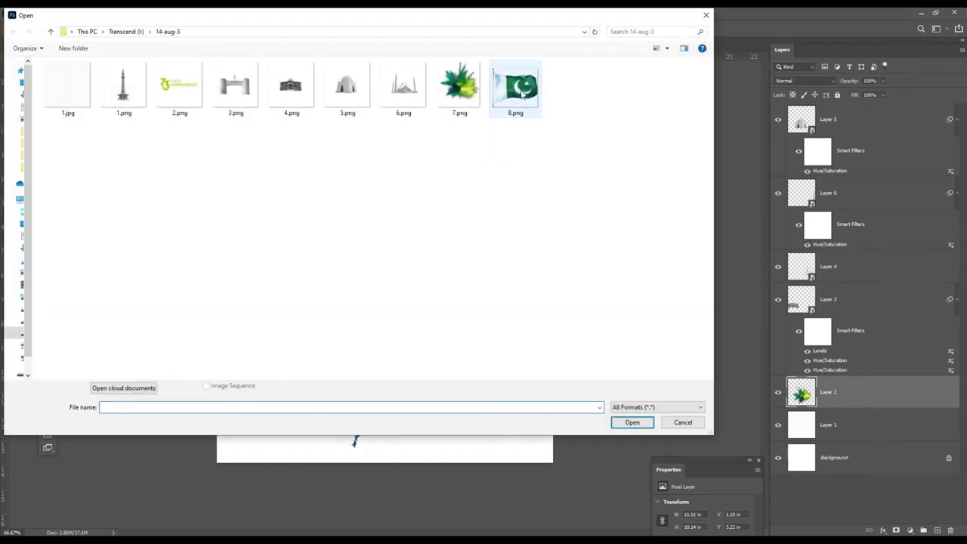
double_click(522, 94)
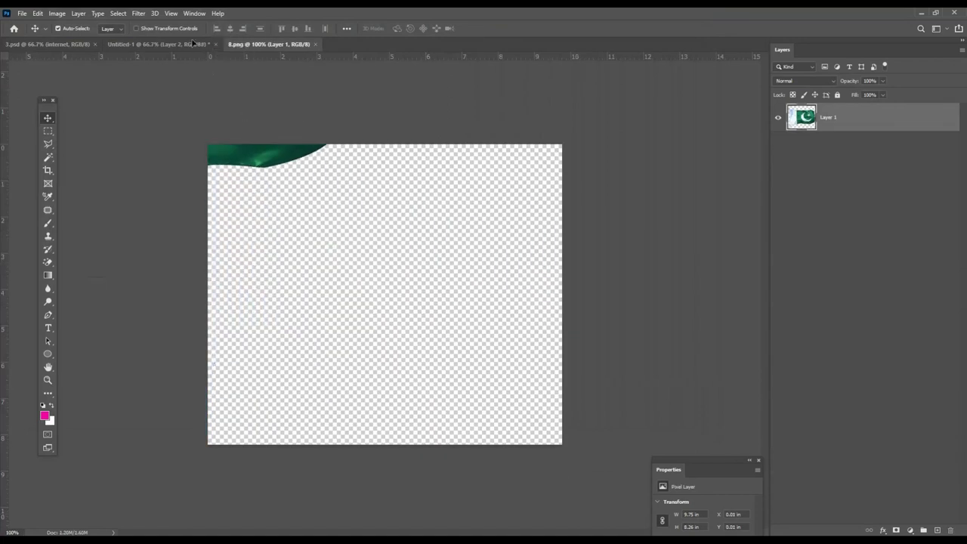
Drag the flag into the poster as a smart object, scaled to ~83% and rotated -10°
mouse_move(194, 43)
mouse_down()
mouse_move(431, 226)
mouse_move(405, 322)
mouse_up()
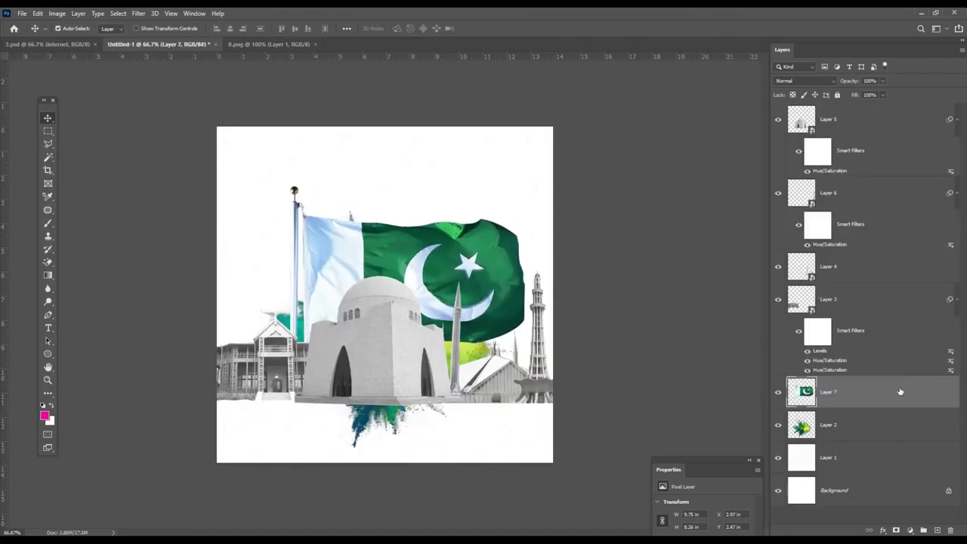
right_click(900, 392)
click(827, 250)
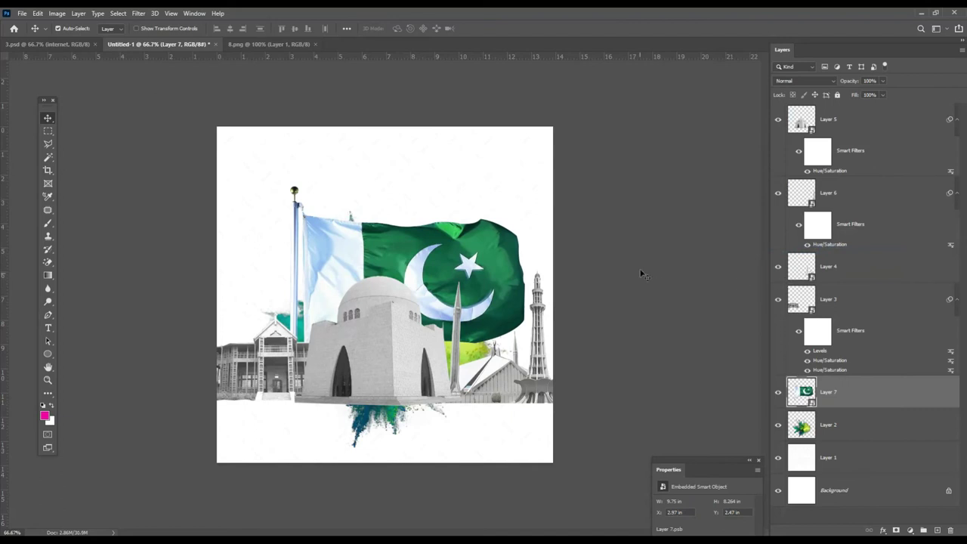
key(ctrl+t)
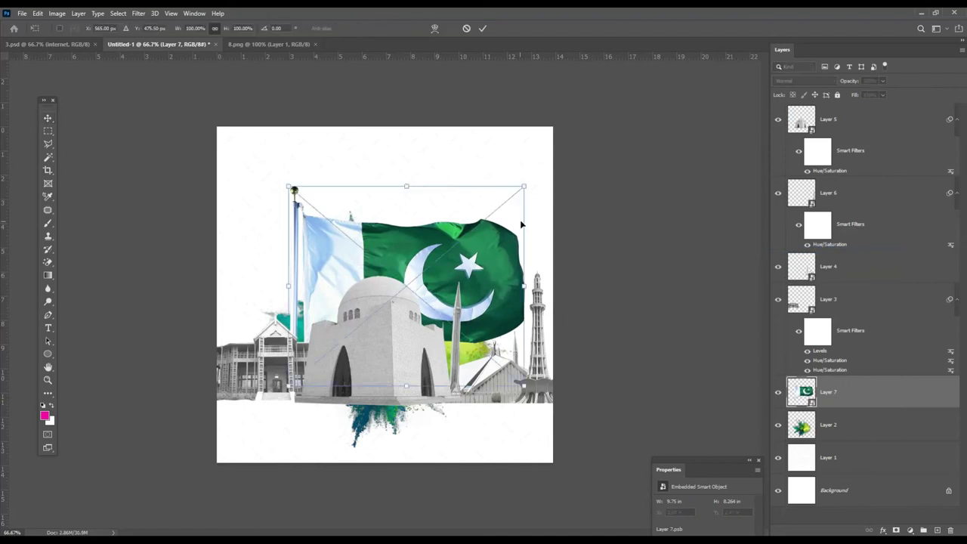
mouse_move(521, 190)
mouse_down()
mouse_move(508, 193)
mouse_move(500, 169)
mouse_up()
drag(420, 267, 479, 206)
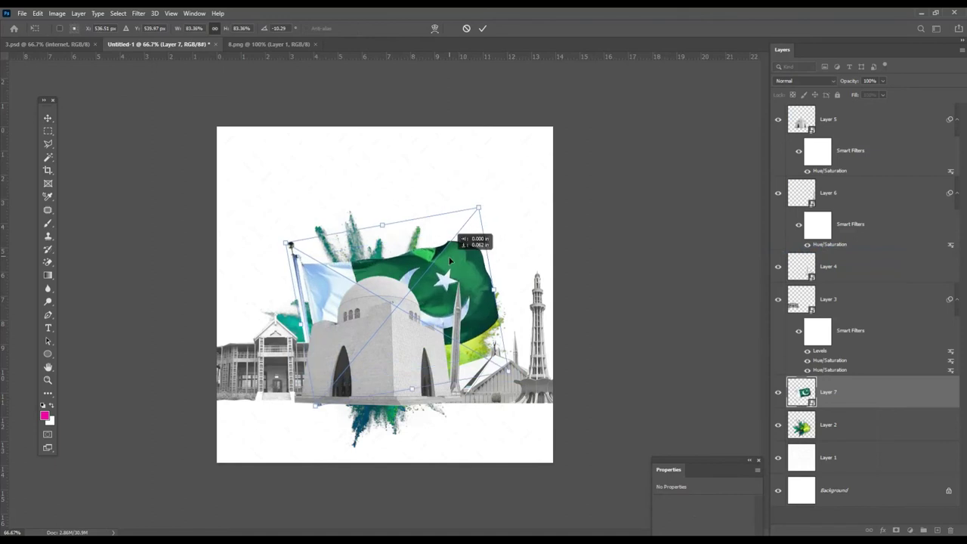
key(Return)
drag(447, 281, 442, 259)
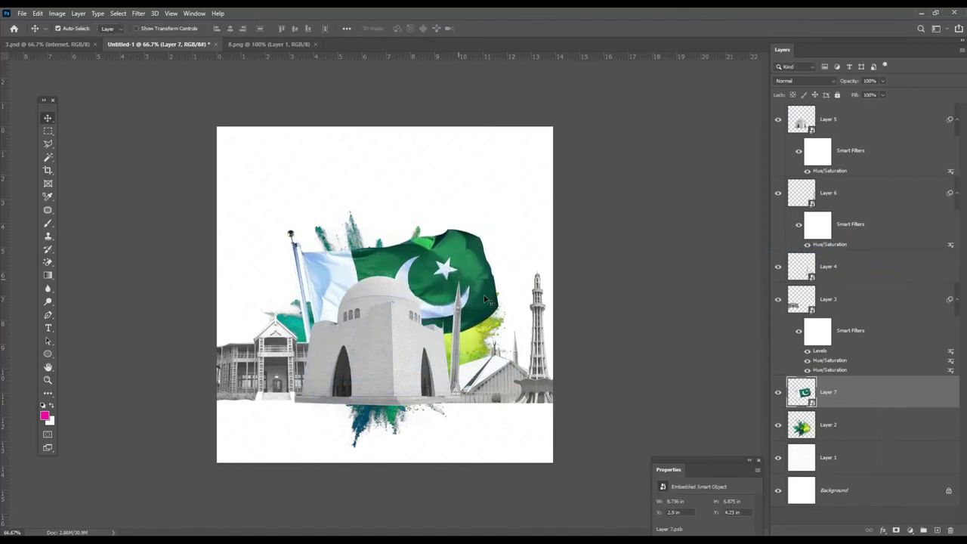
Close the 8.png flag document and open the logo image 2.png
click(255, 46)
key(ctrl+w)
click(23, 13)
click(34, 35)
double_click(179, 85)
Drag the logo into the poster and centre it at the top
mouse_move(303, 282)
mouse_down()
mouse_move(174, 46)
mouse_move(452, 195)
mouse_up()
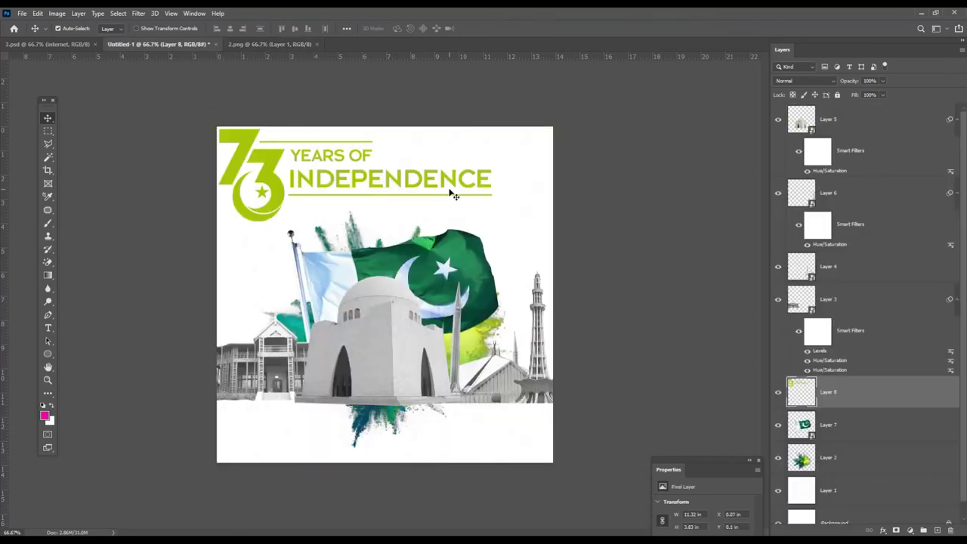
mouse_move(392, 187)
mouse_down()
mouse_move(428, 187)
mouse_move(421, 198)
mouse_up()
drag(628, 412, 355, 329)
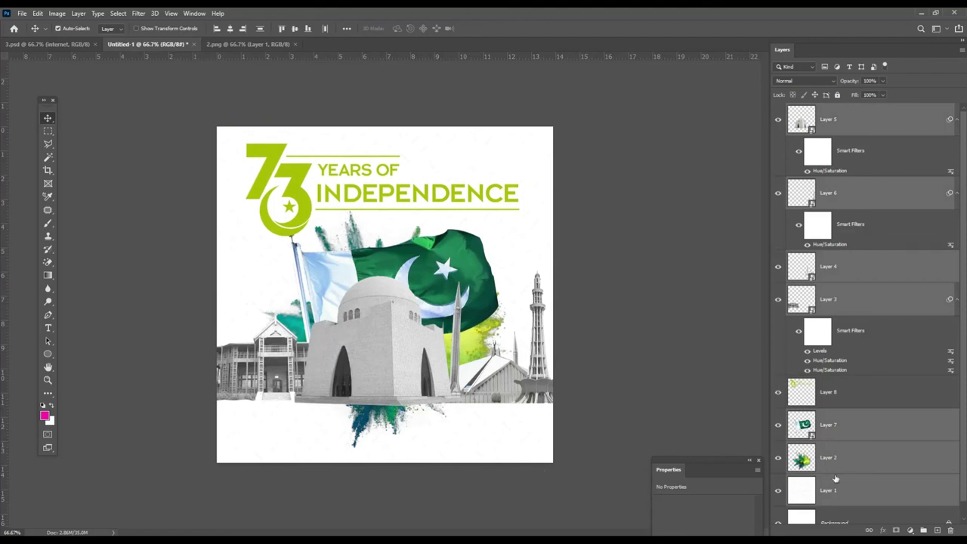
Move the flag-and-landmark layers to the bottom edge, nudge the logo above them, and lock Layer 1
drag(414, 389, 418, 446)
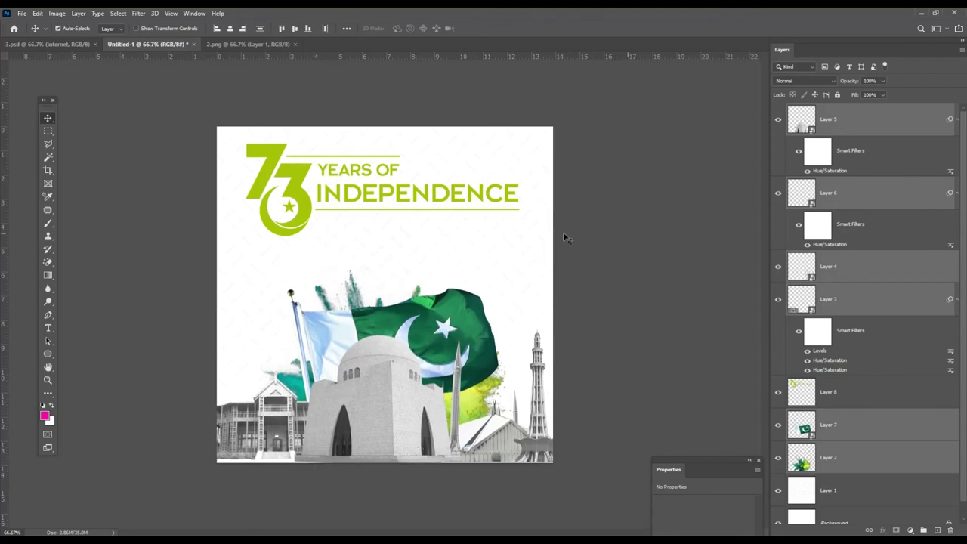
drag(305, 206, 314, 228)
scroll(927, 472, down, 1)
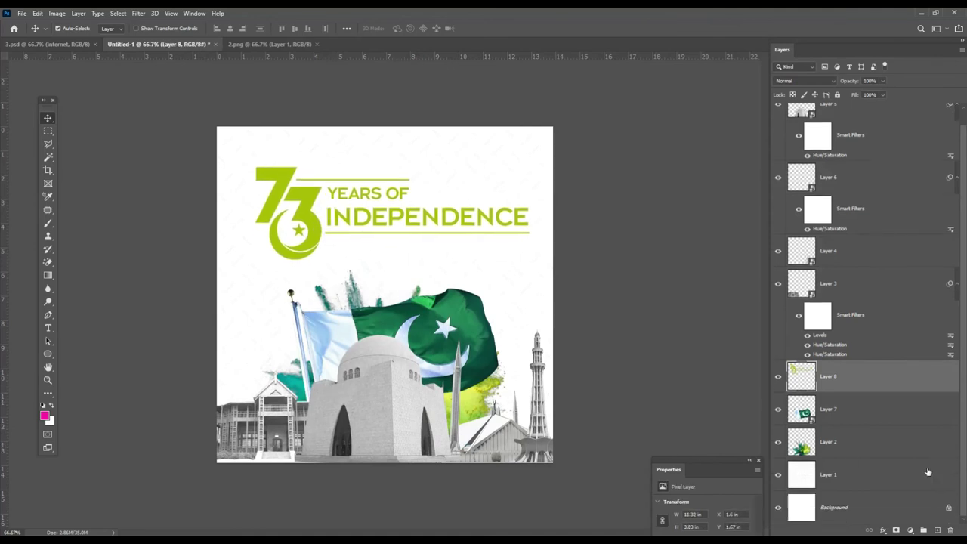
click(876, 472)
click(837, 95)
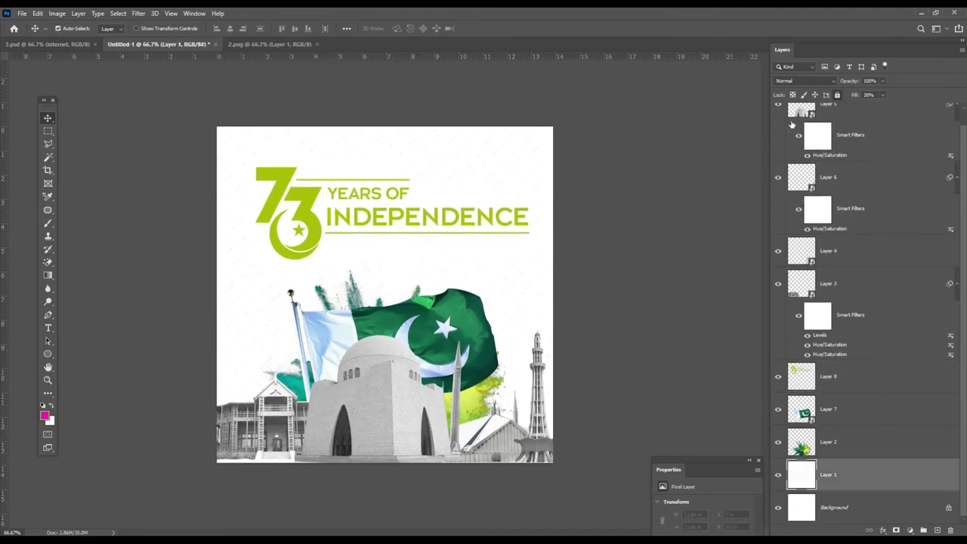
mouse_move(418, 454)
mouse_down()
mouse_move(398, 395)
mouse_move(443, 406)
mouse_up()
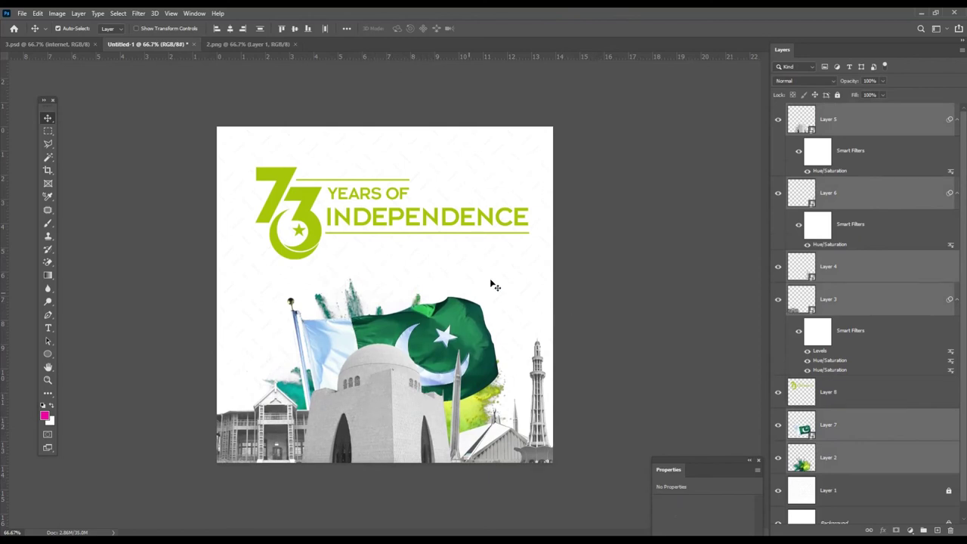
drag(321, 231, 317, 236)
Apply Hue/Saturation to the logo with Hue +41 and Lightness -32
click(57, 13)
mouse_move(73, 39)
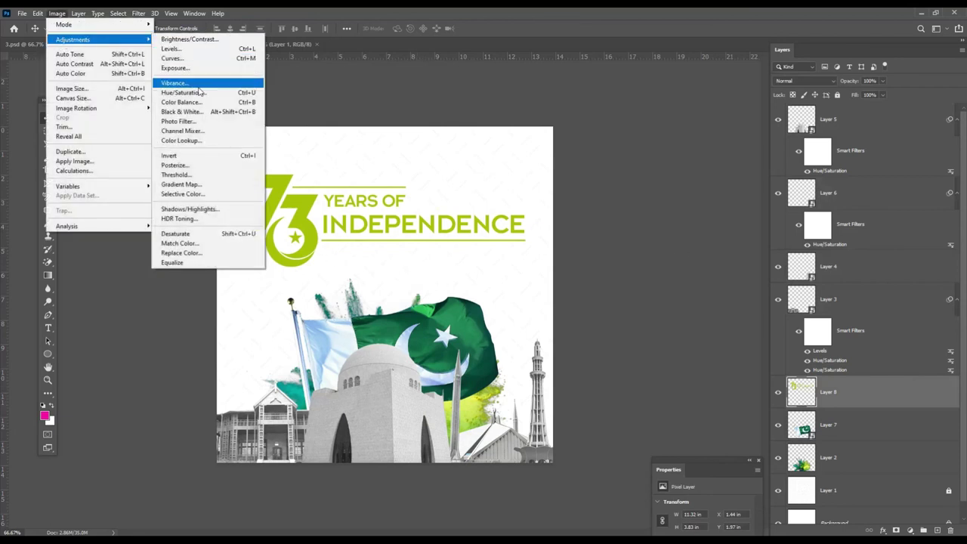
click(198, 93)
drag(726, 212, 749, 215)
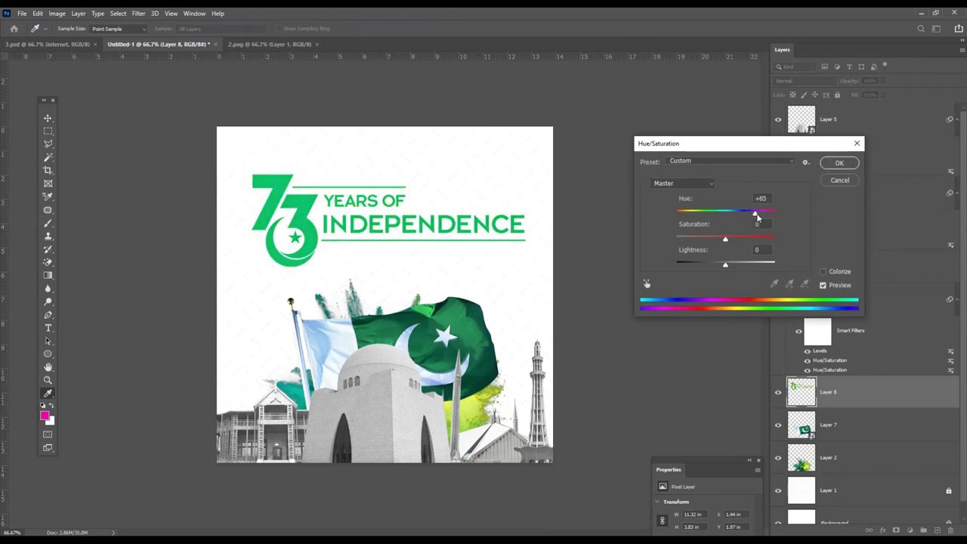
drag(748, 214, 747, 216)
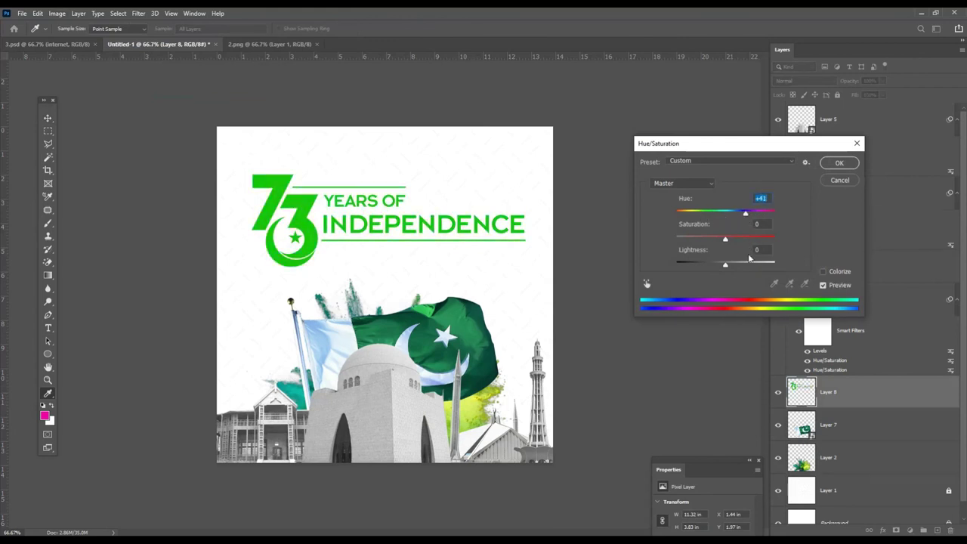
drag(725, 265, 712, 269)
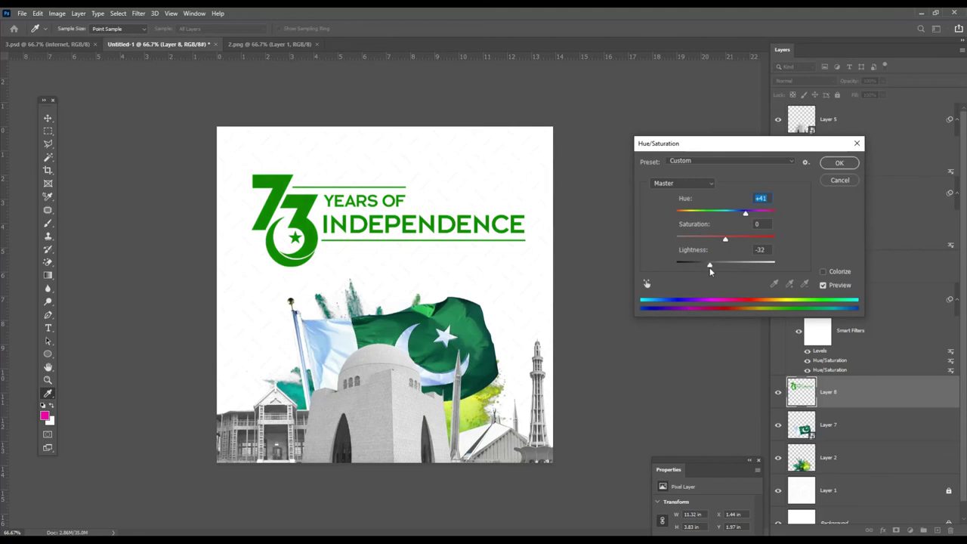
click(838, 162)
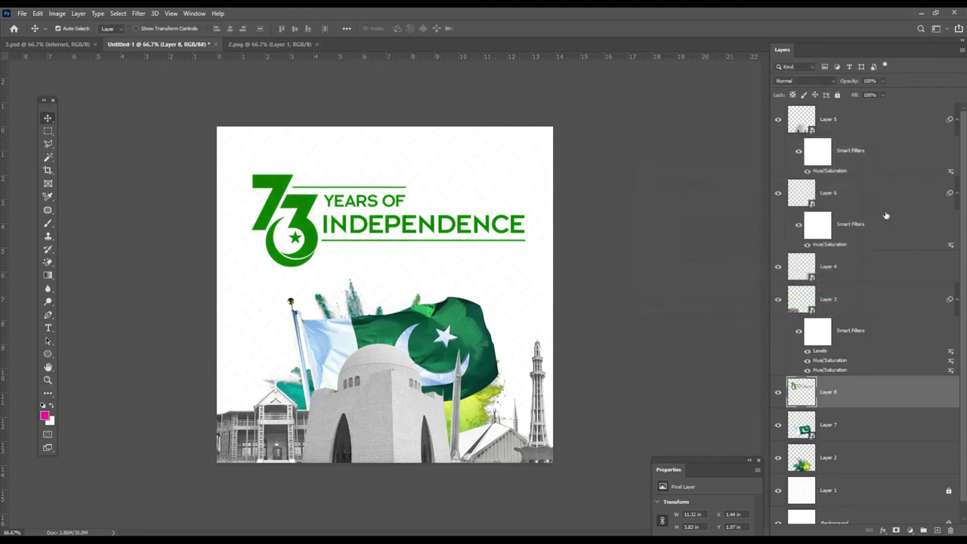
Add a new top layer and flood-fill it with magenta using the Paint Bucket
click(864, 118)
click(937, 530)
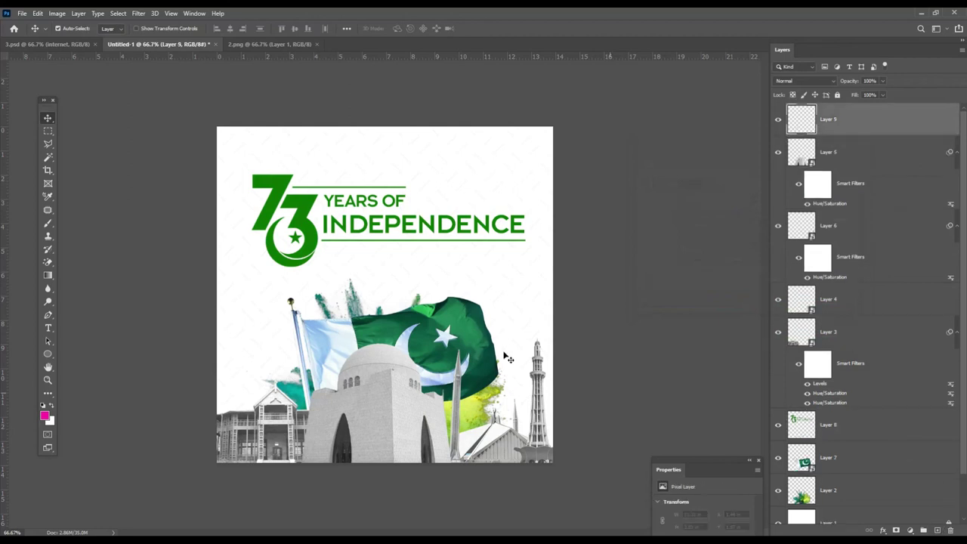
right_click(48, 275)
click(76, 286)
click(372, 283)
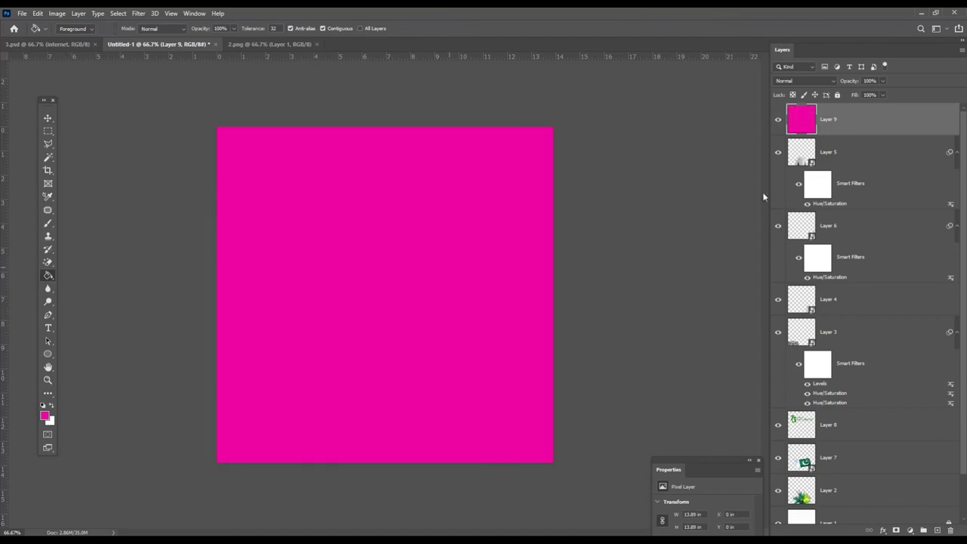
Set Layer 9's fill to 0% and open its Blending Options
click(884, 95)
drag(874, 113, 831, 108)
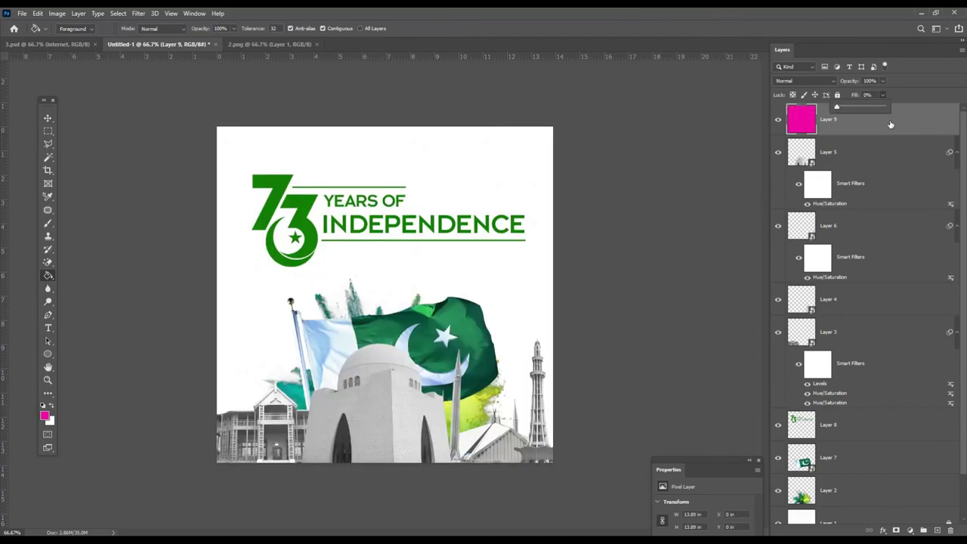
right_click(889, 119)
click(786, 125)
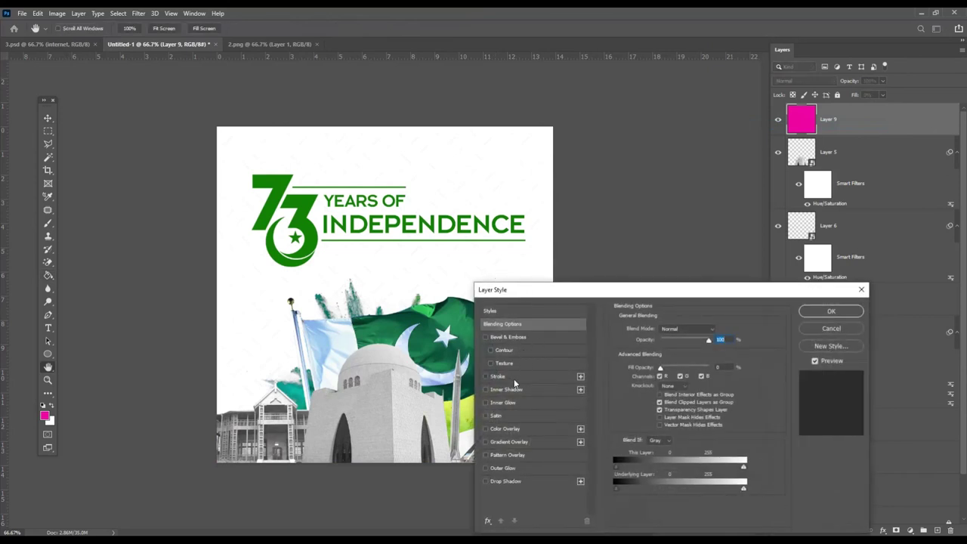
Add an inside Stroke to Layer 9 with a pasted green colour and slightly thicker size
click(498, 376)
click(664, 339)
drag(651, 330, 656, 330)
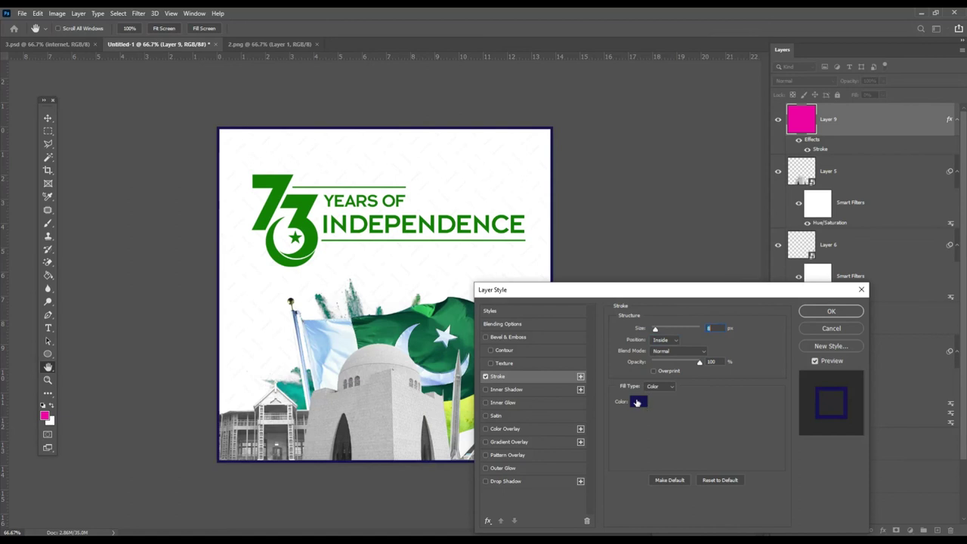
click(637, 403)
text(148300)
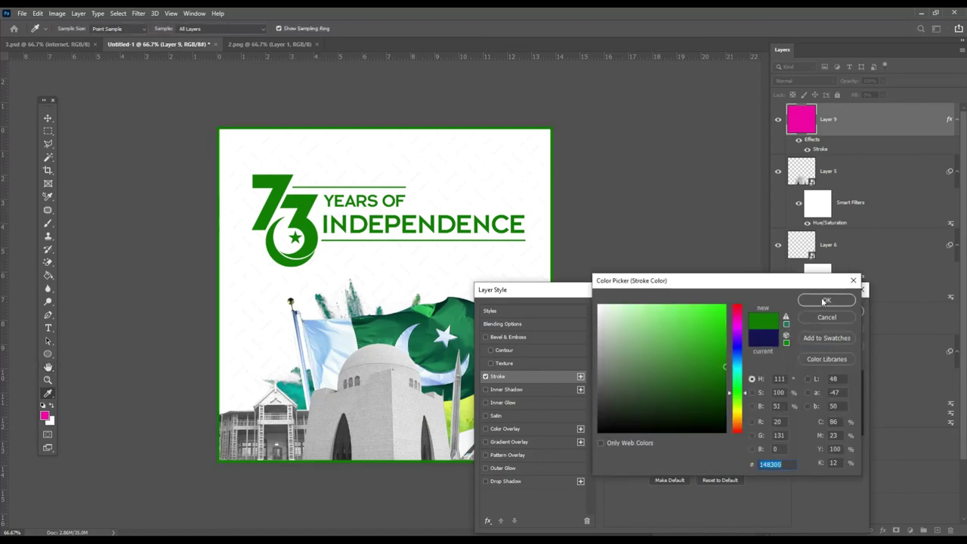
click(826, 300)
click(832, 310)
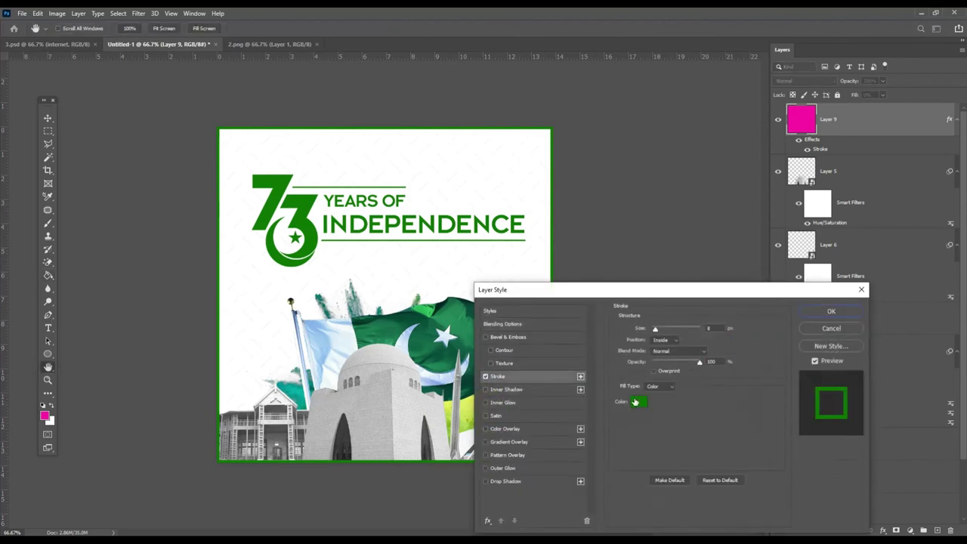
Change the stroke colour to a flag-sampled green, then adjust it to dark green 0b6941
click(638, 402)
click(393, 317)
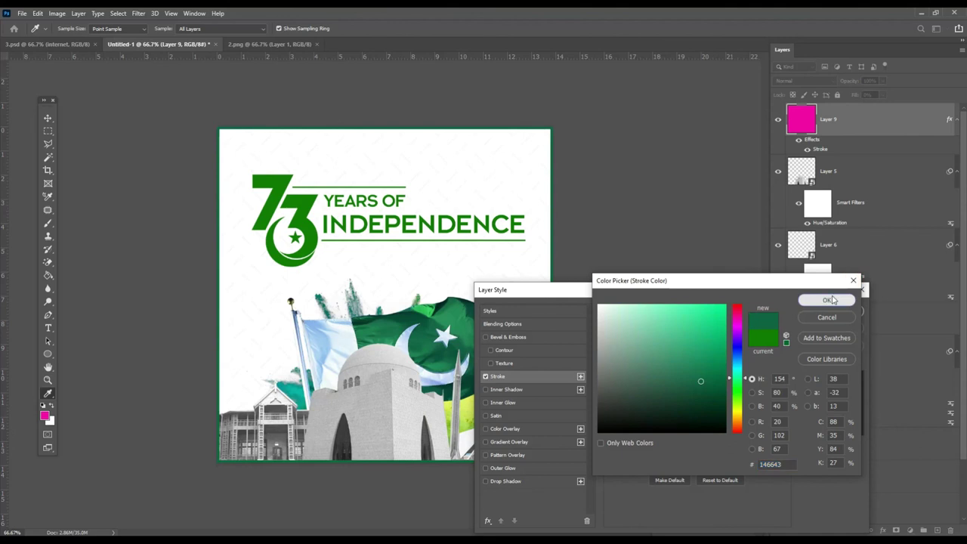
click(826, 300)
key(Return)
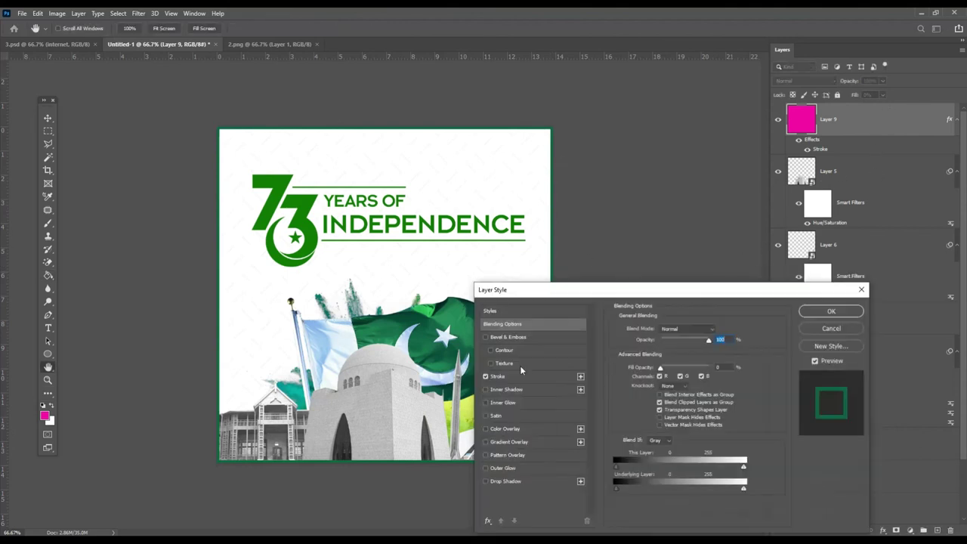
click(519, 378)
click(640, 401)
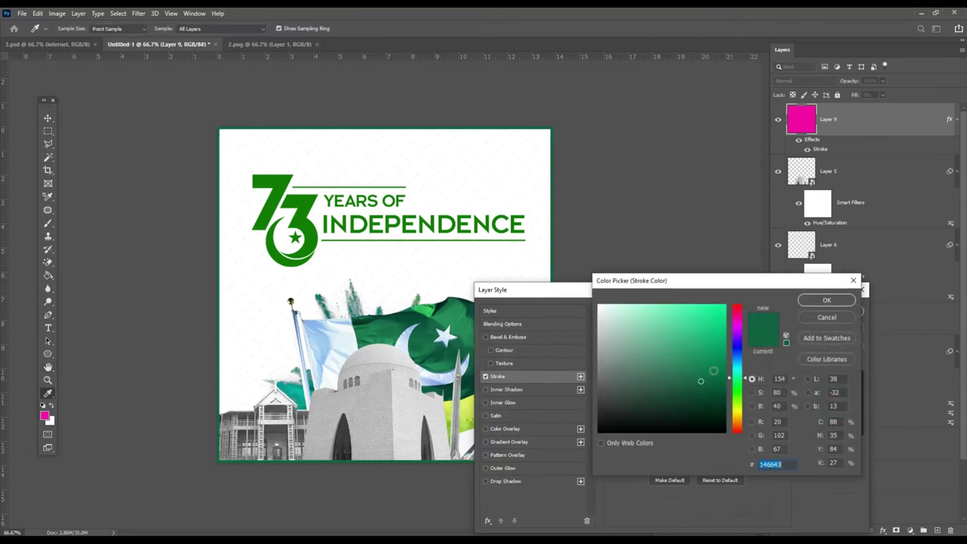
click(709, 392)
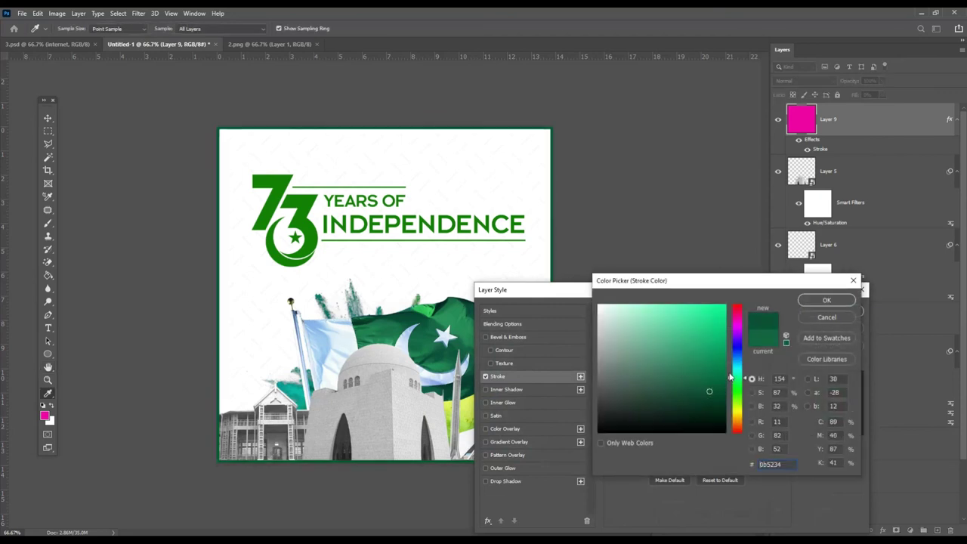
click(714, 375)
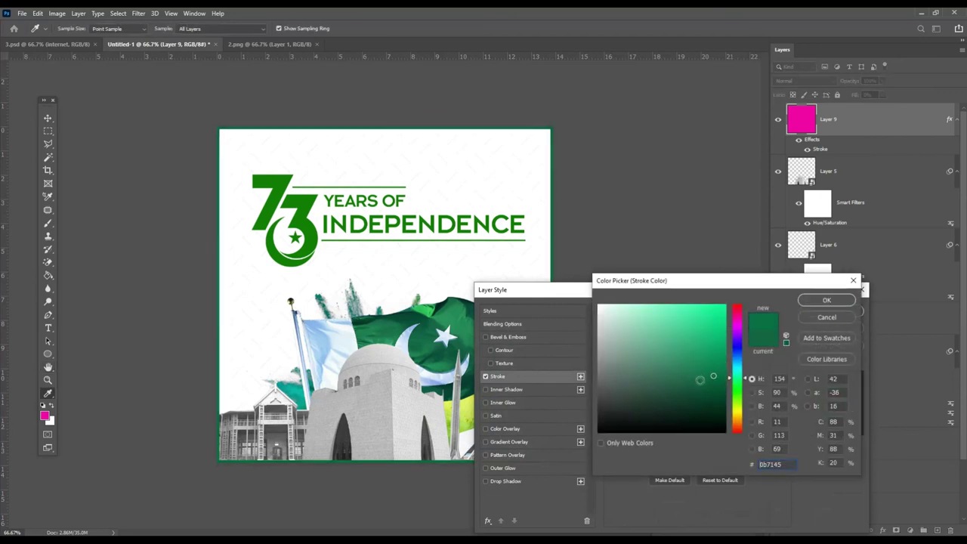
click(822, 302)
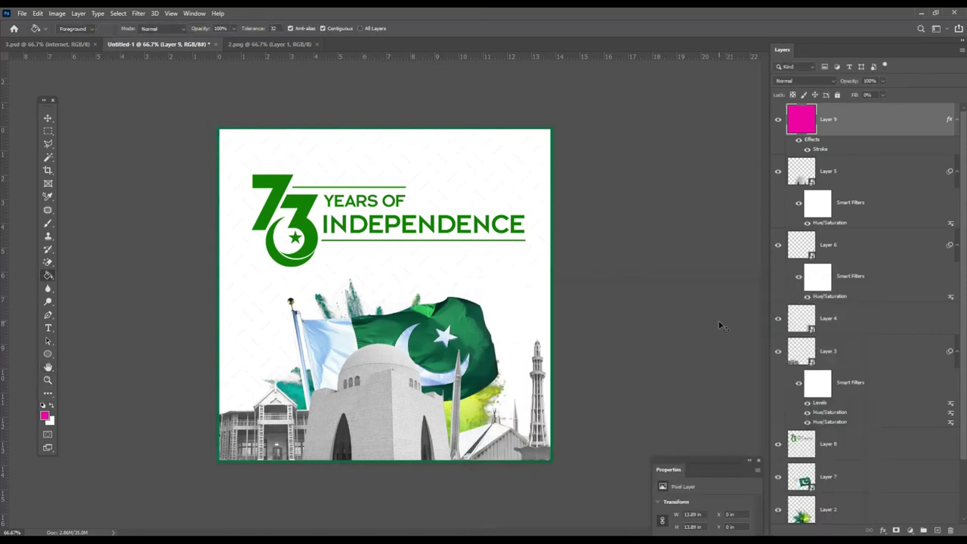